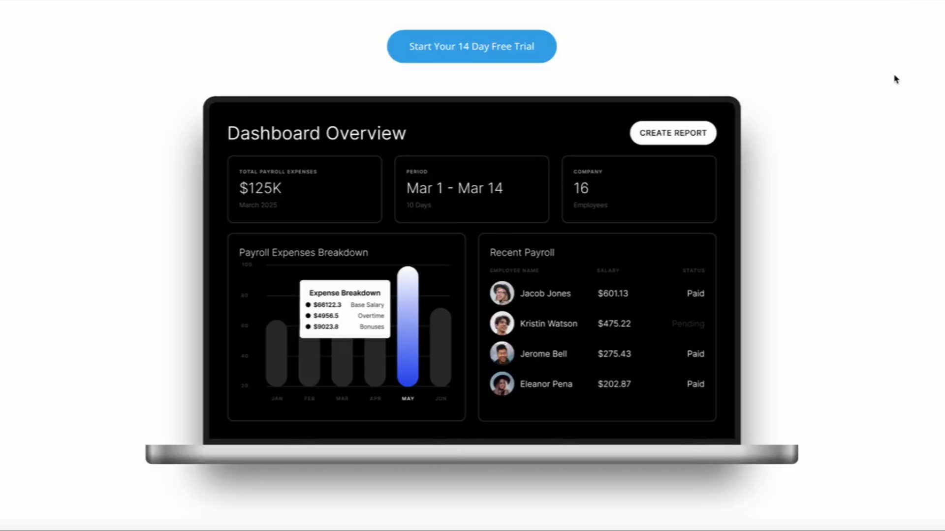
Step: Look through the payroll dashboard and finance demo pages, including the finance page's All Services link
scroll(896, 79, "down", 5)
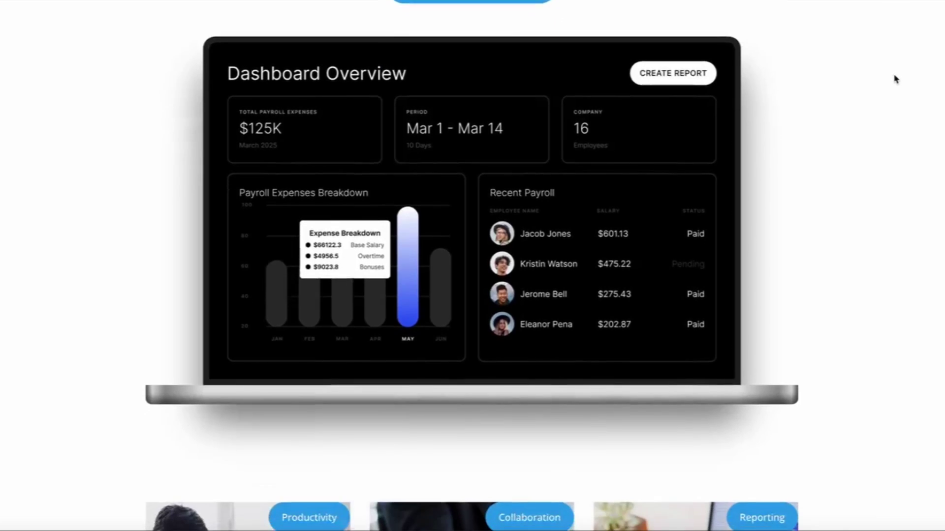
scroll(895, 79, "down", 3)
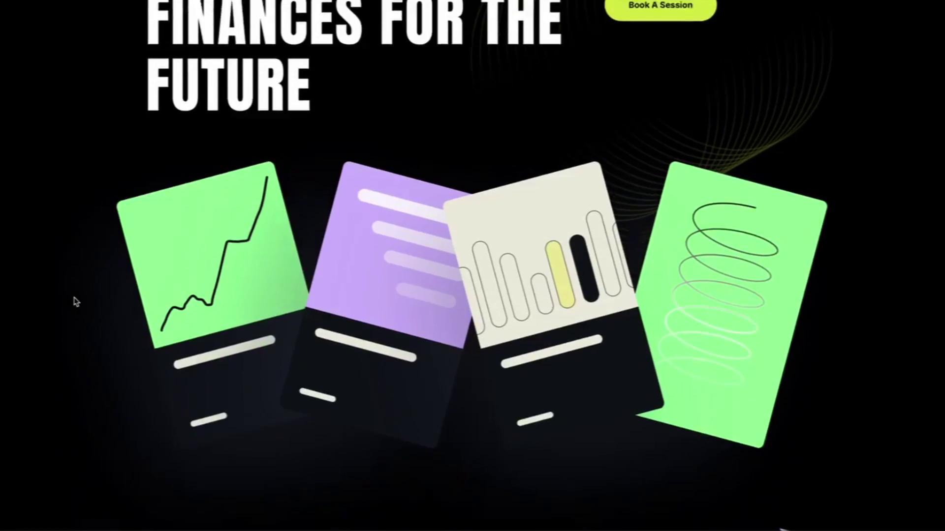
scroll(75, 301, "down", 10)
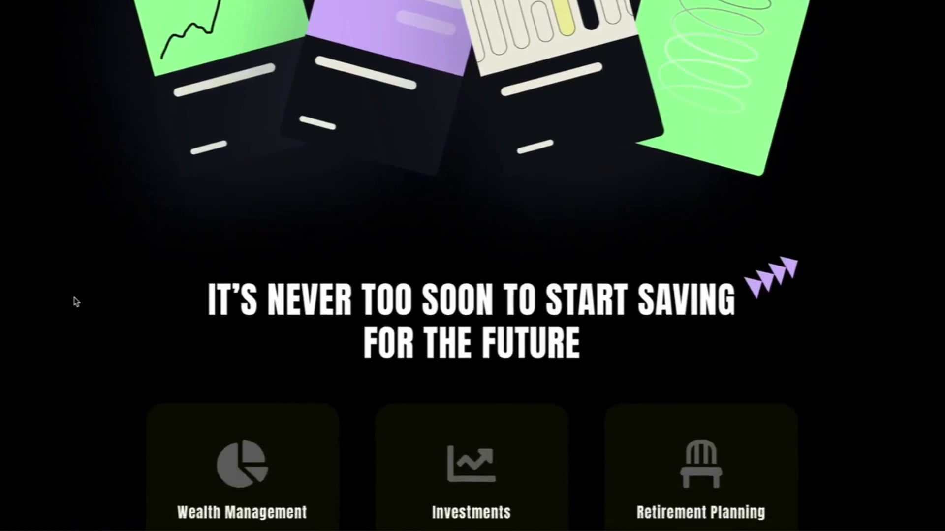
scroll(75, 301, "down", 5)
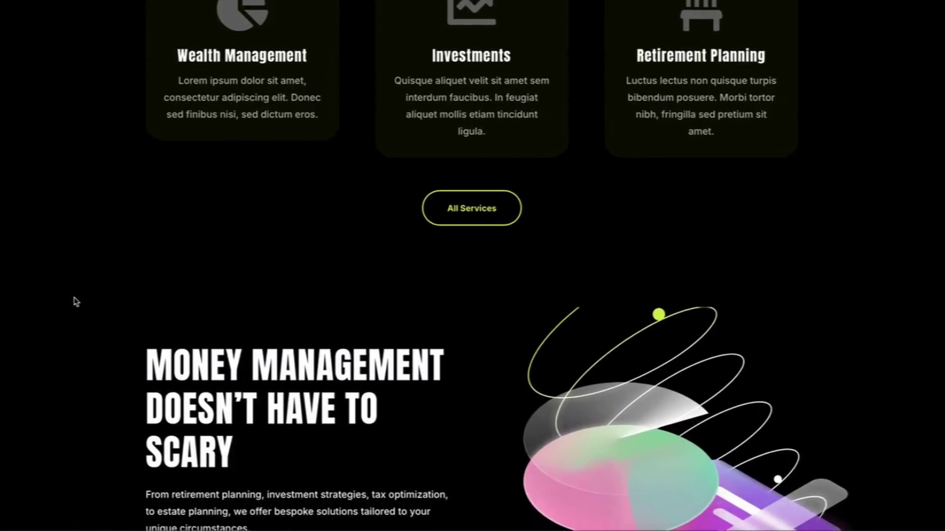
left_click(457, 211)
scroll(458, 211, "down", 4)
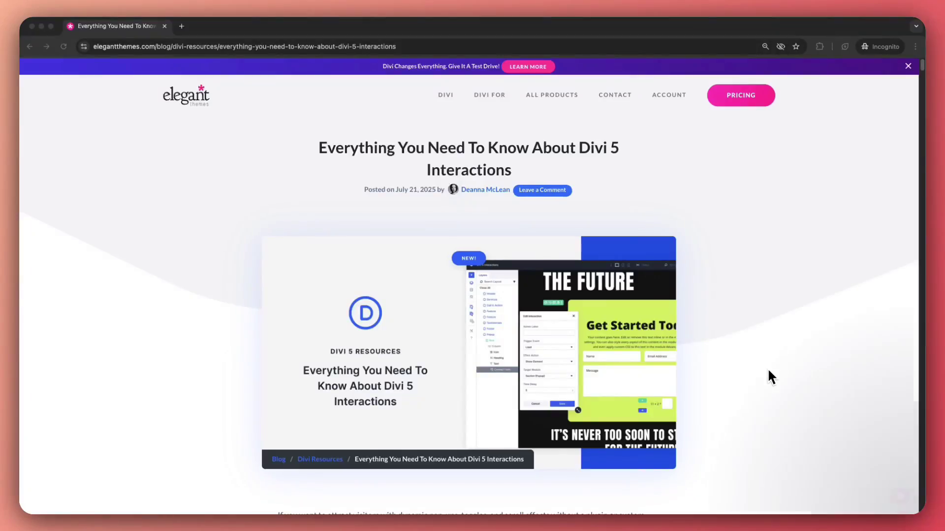
Step: Skim the introduction and table of contents of the article "Everything You Need To Know About Divi 5 Interactions"
scroll(768, 376, "down", 5)
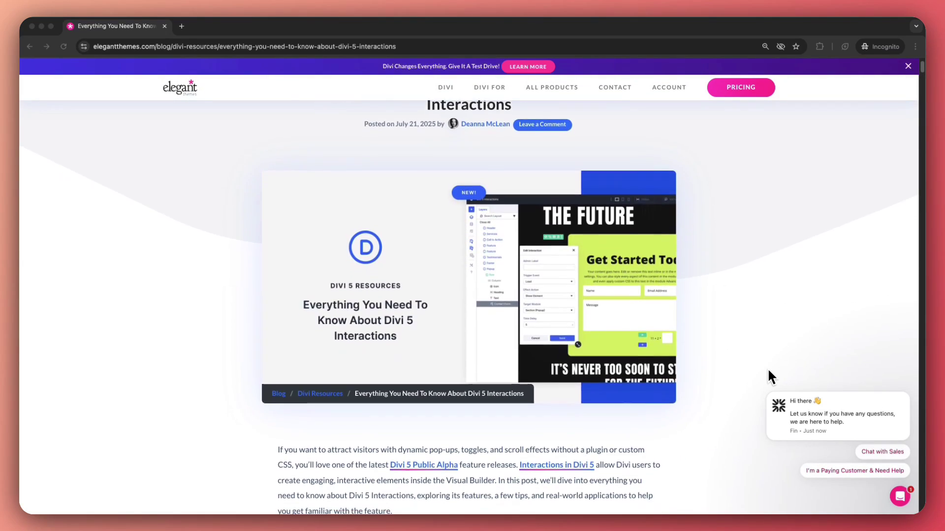
scroll(768, 370, "down", 6)
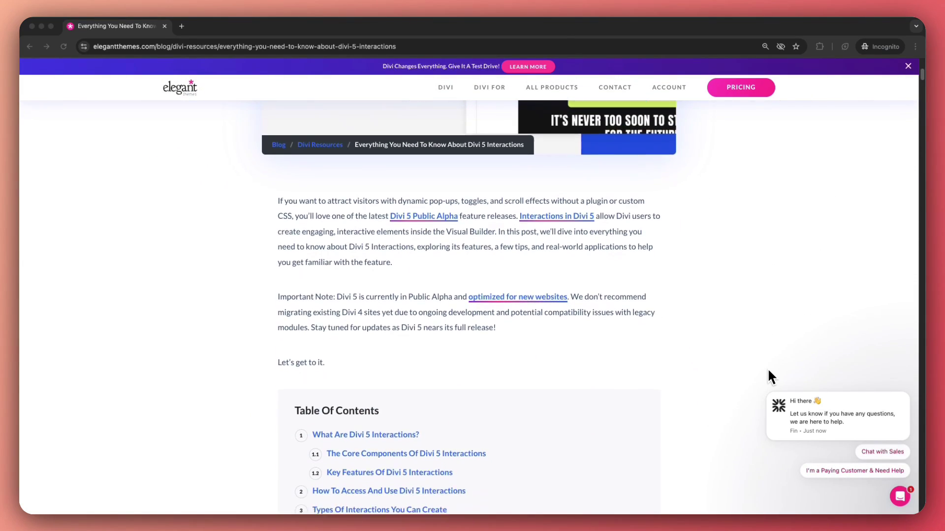
scroll(768, 376, "down", 6)
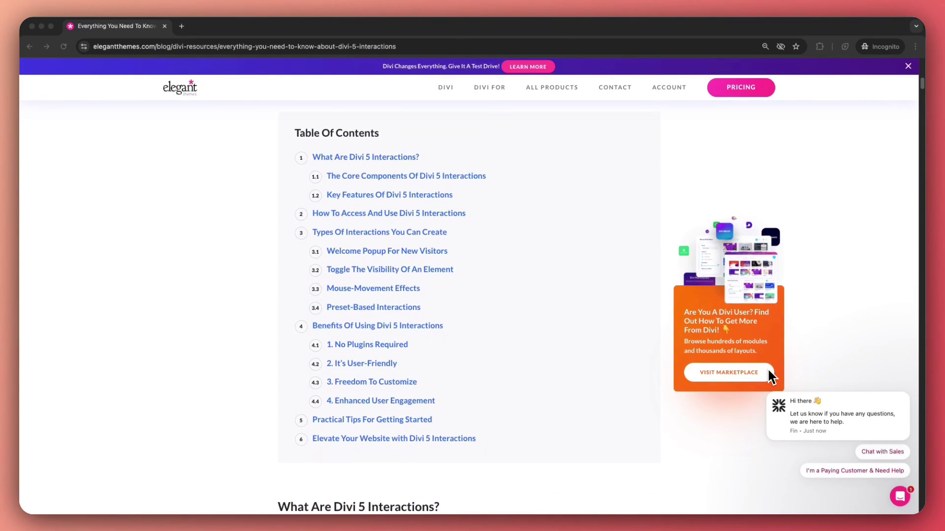
scroll(769, 377, "down", 3)
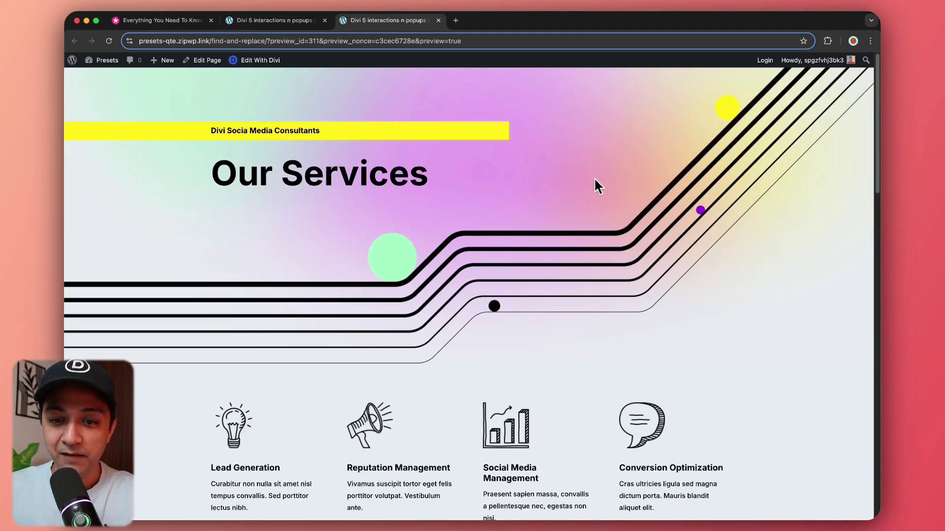
Step: In the preview of the Divi 5 interactions page, reveal the list of all services below the services grid and close it again
scroll(587, 183, "down", 4)
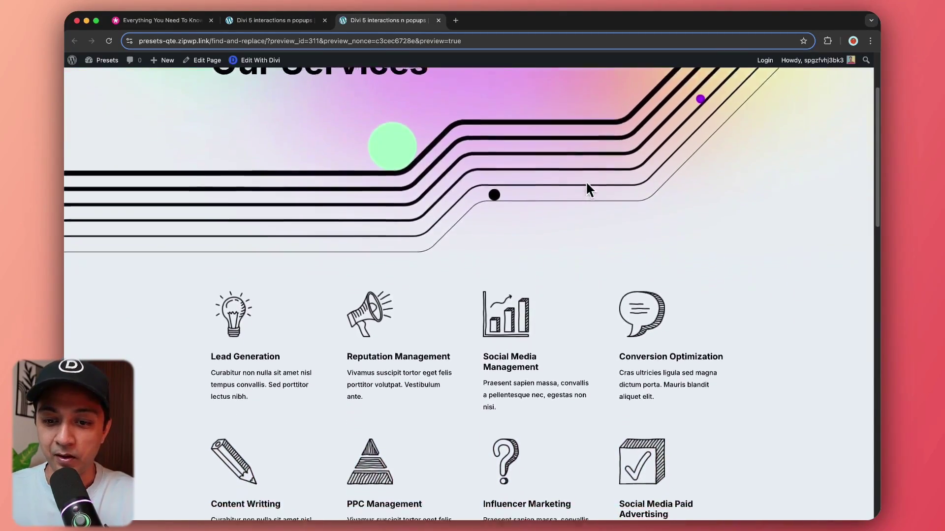
scroll(588, 192, "down", 1)
scroll(589, 192, "down", 1)
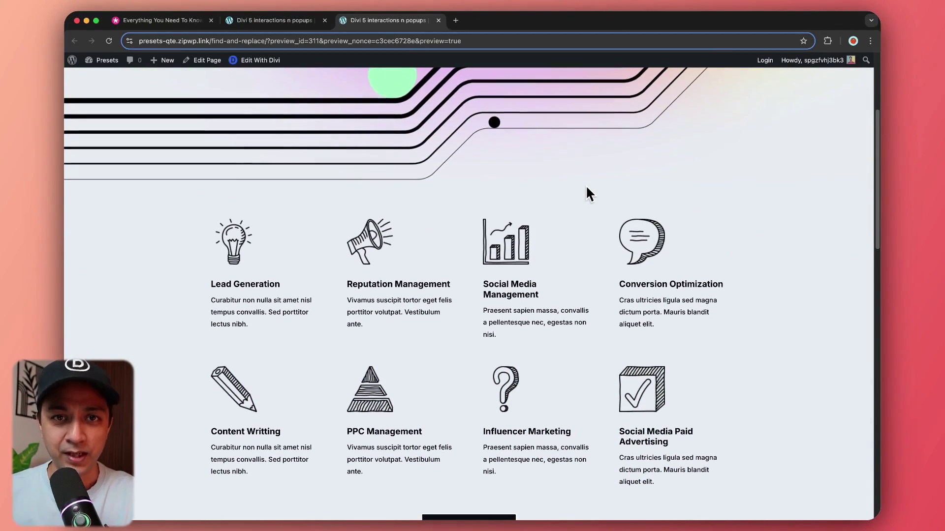
scroll(587, 188, "down", 5)
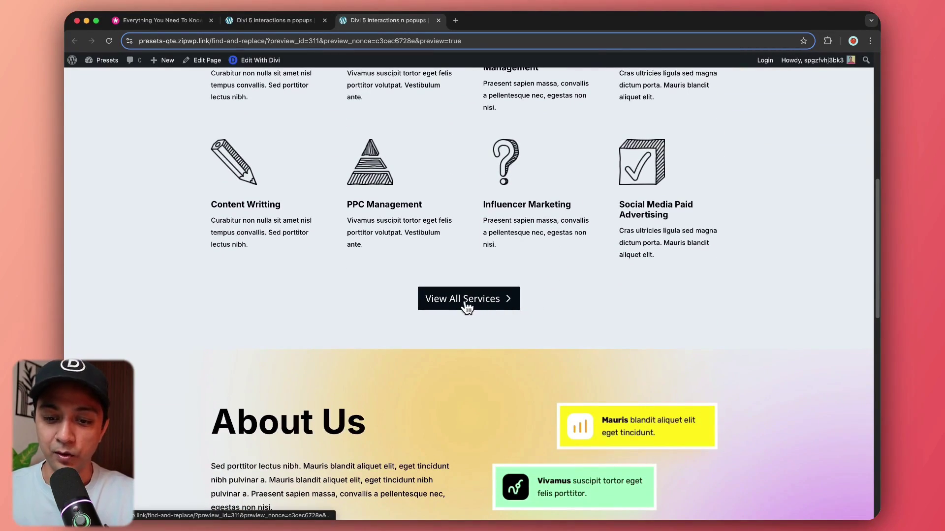
left_click(466, 304)
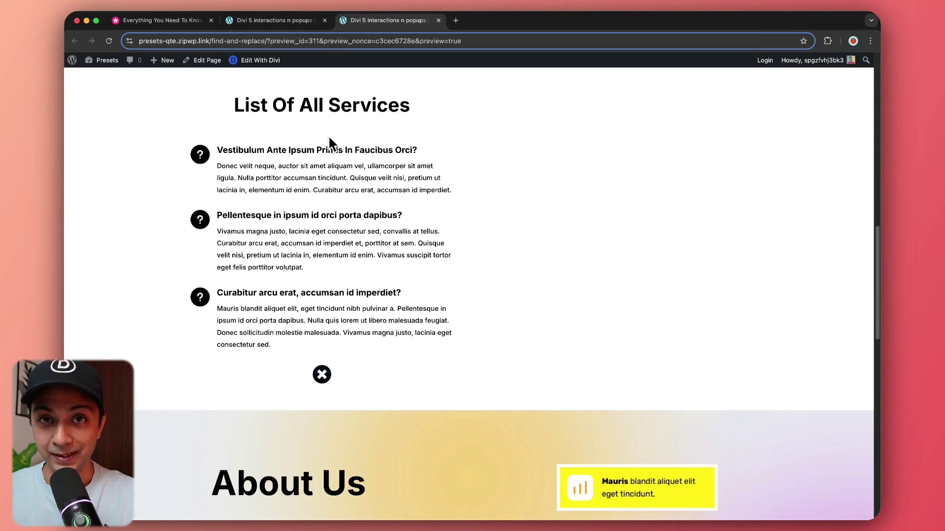
left_click(322, 374)
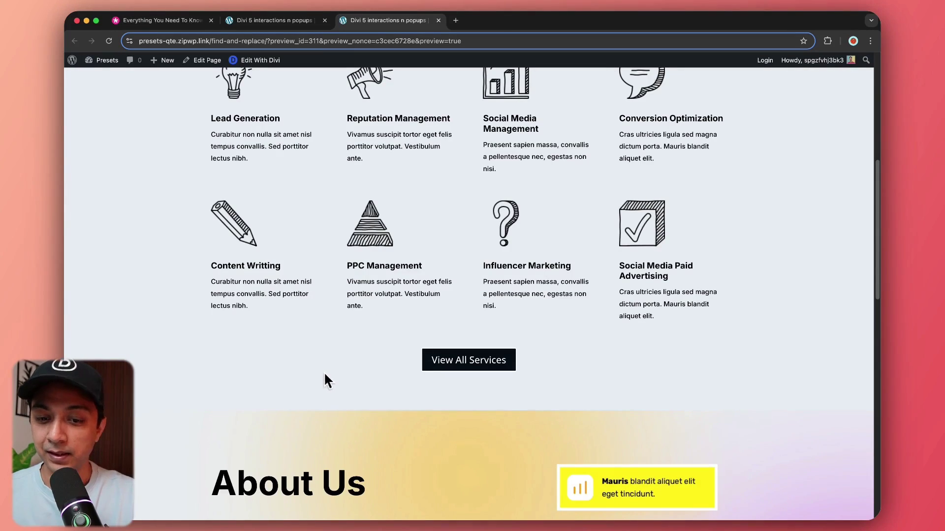
Step: Examine the images in the About Us and Who We Are sections for mouse-movement effects and return to the page's beginning
scroll(324, 372, "down", 2)
scroll(315, 359, "down", 5)
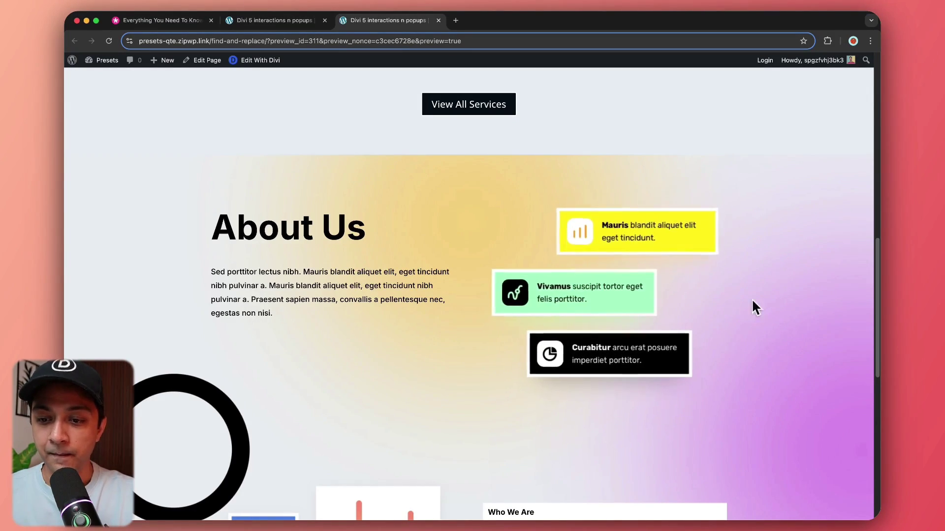
scroll(793, 292, "down", 4)
scroll(796, 292, "down", 4)
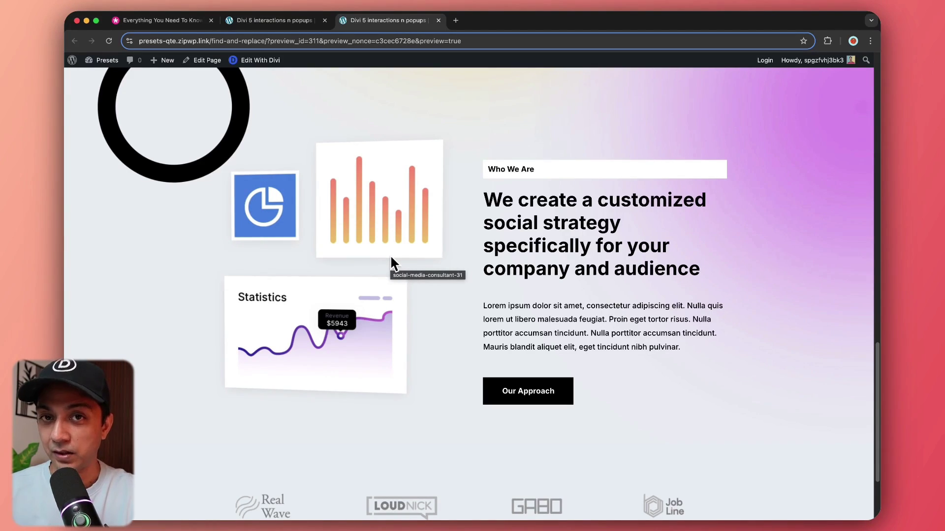
scroll(380, 263, "down", 2)
scroll(377, 267, "up", 10)
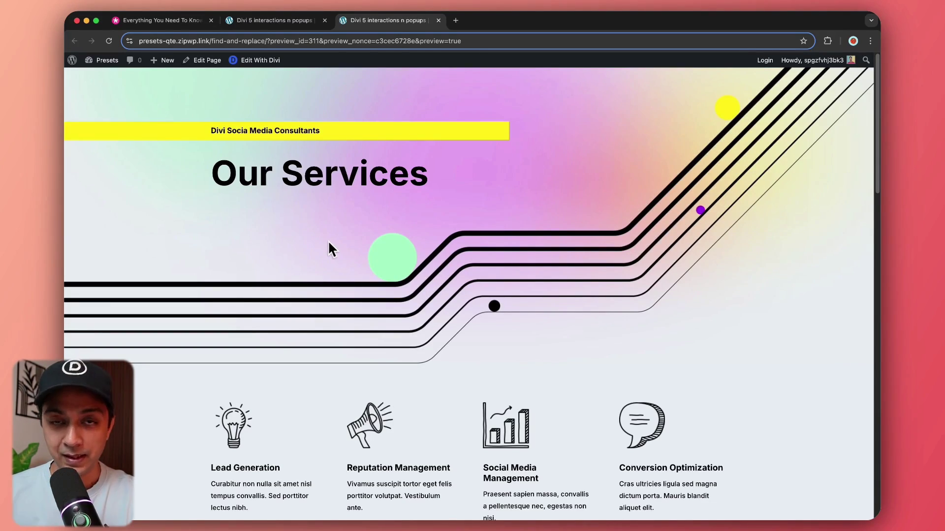
Step: Reload the preview page, trigger the Contact Us popup by moving down the page, and close the popup
left_click(109, 42)
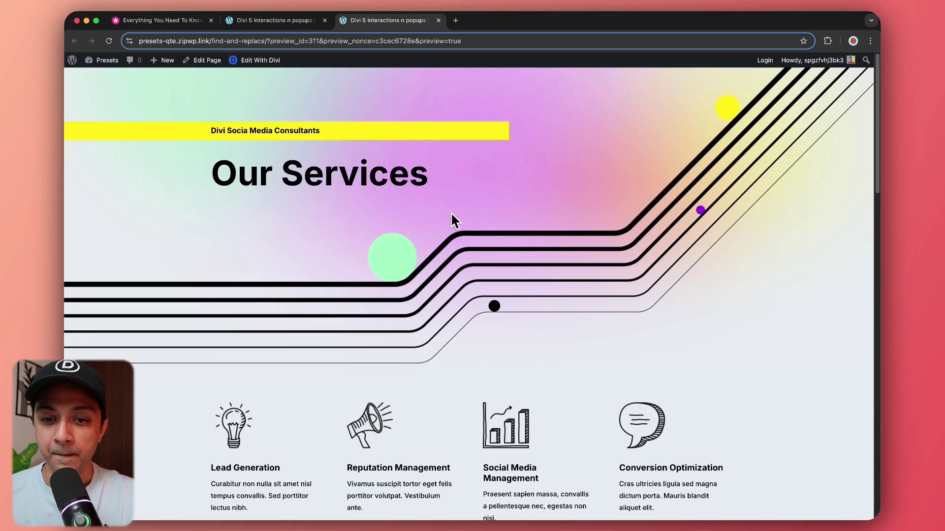
scroll(451, 215, "down", 3)
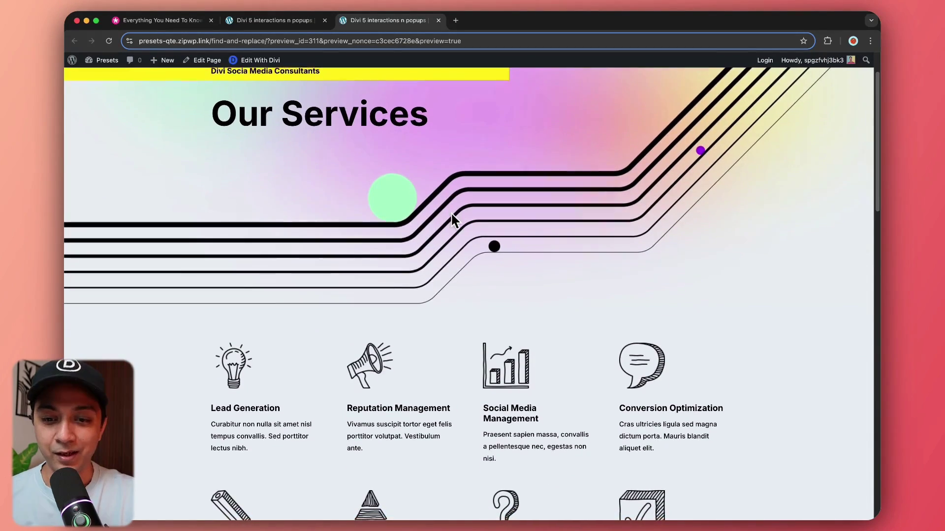
scroll(452, 217, "down", 2)
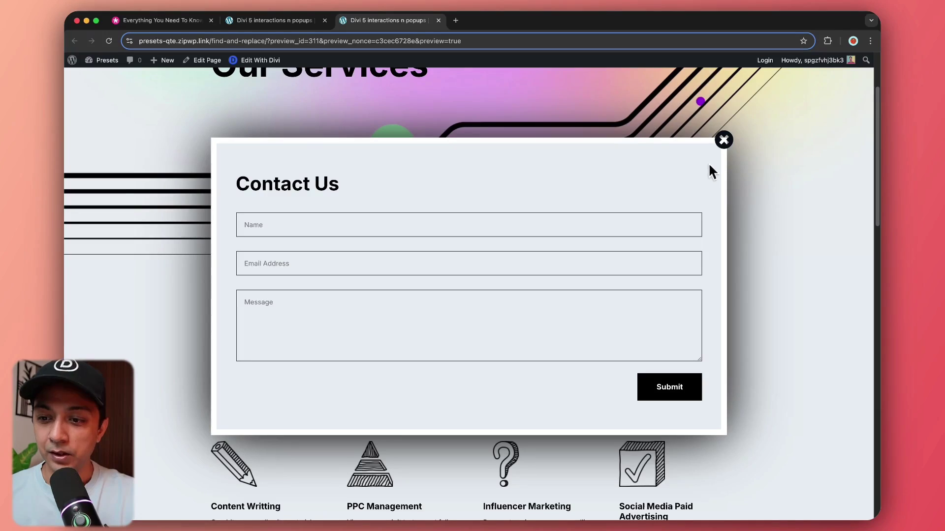
left_click(723, 140)
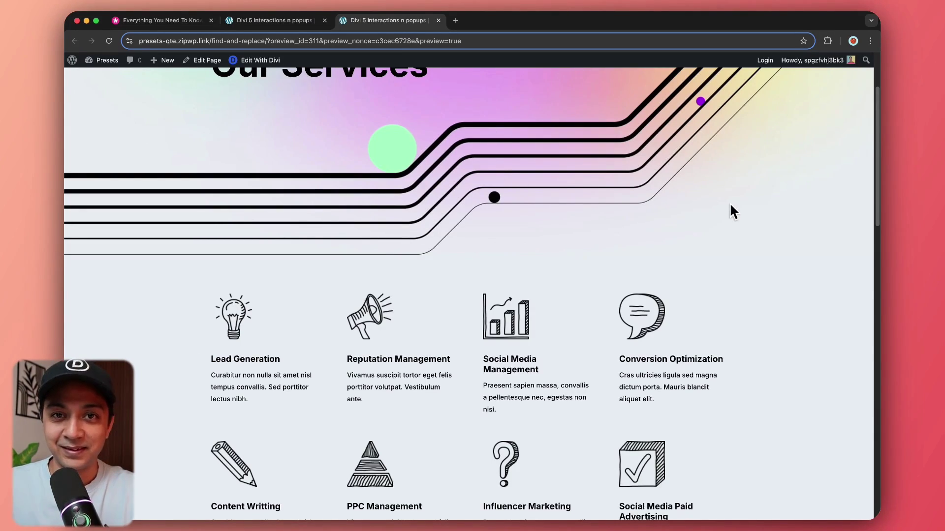
Step: Switch to the page's Divi builder tab and examine the layout of the services area behind the Contact Us popup
left_click(291, 22)
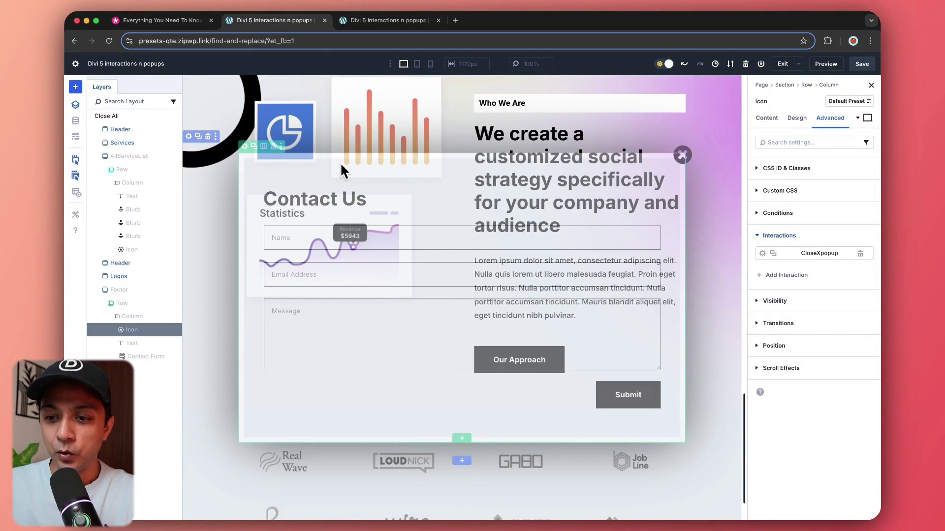
scroll(646, 182, "up", 5)
scroll(649, 182, "down", 10)
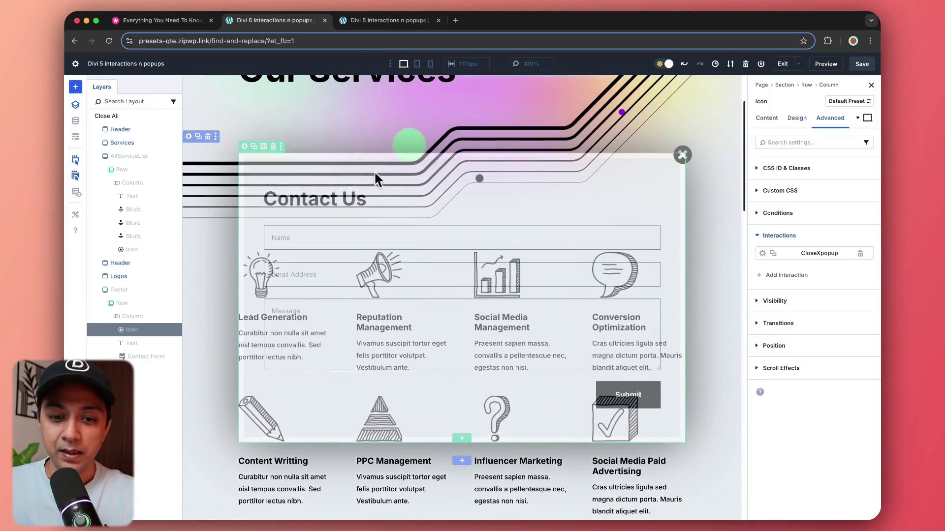
scroll(391, 192, "down", 5)
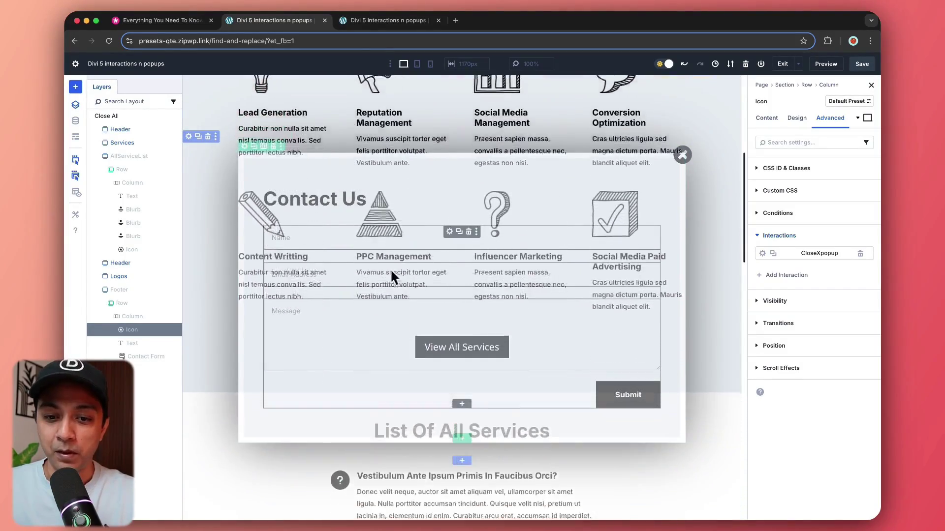
scroll(398, 279, "down", 1)
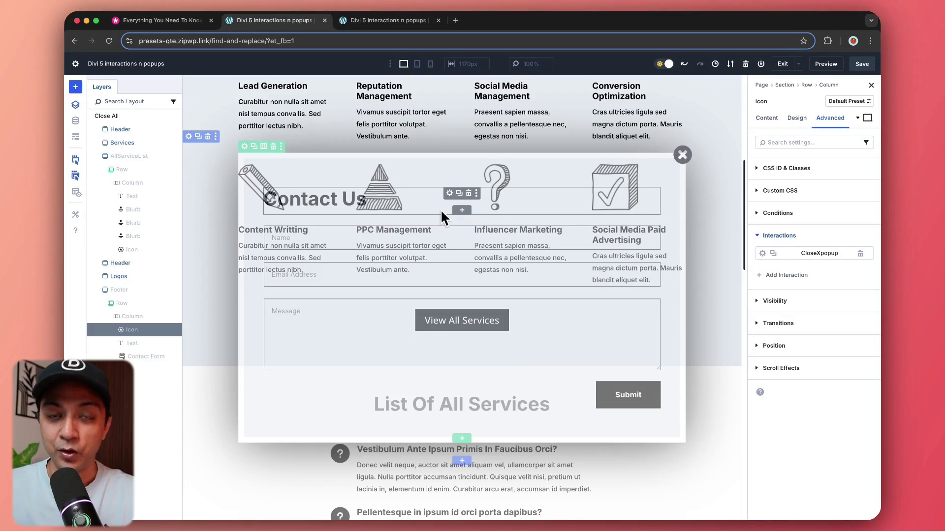
scroll(436, 188, "down", 2)
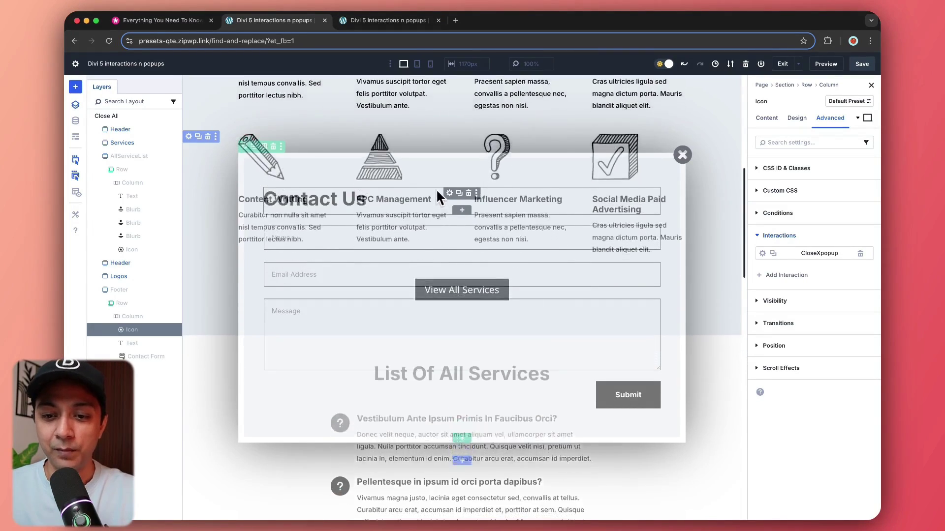
scroll(233, 166, "up", 3)
scroll(235, 170, "up", 2)
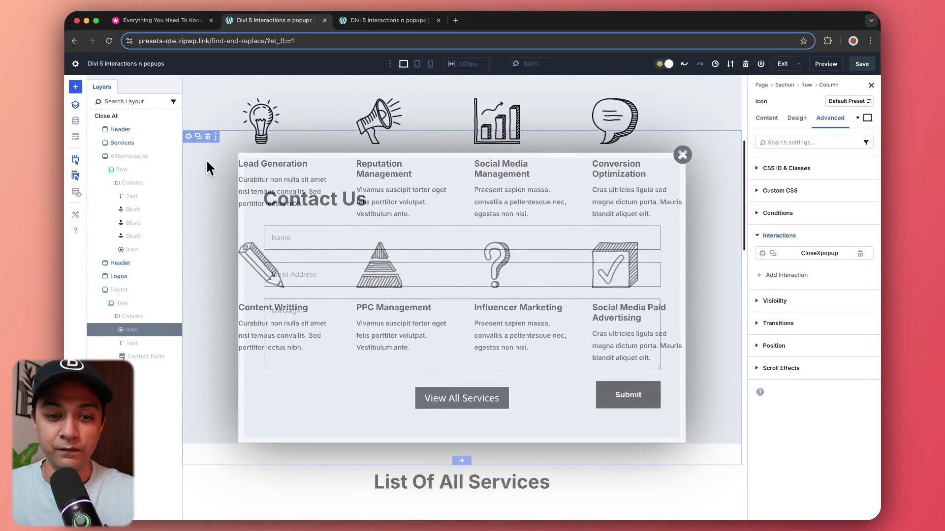
Step: Set the position of the Footer section that holds the Contact Us popup to Default
left_click(190, 138)
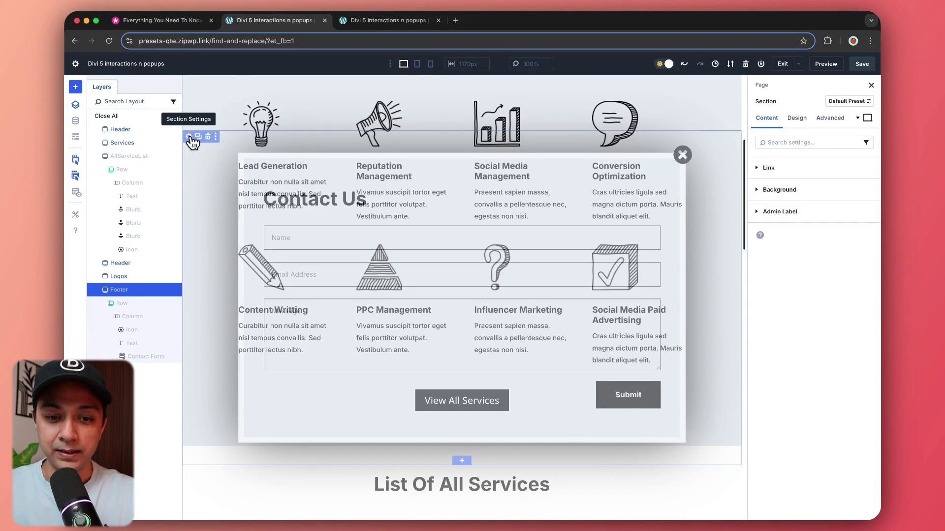
left_click(829, 118)
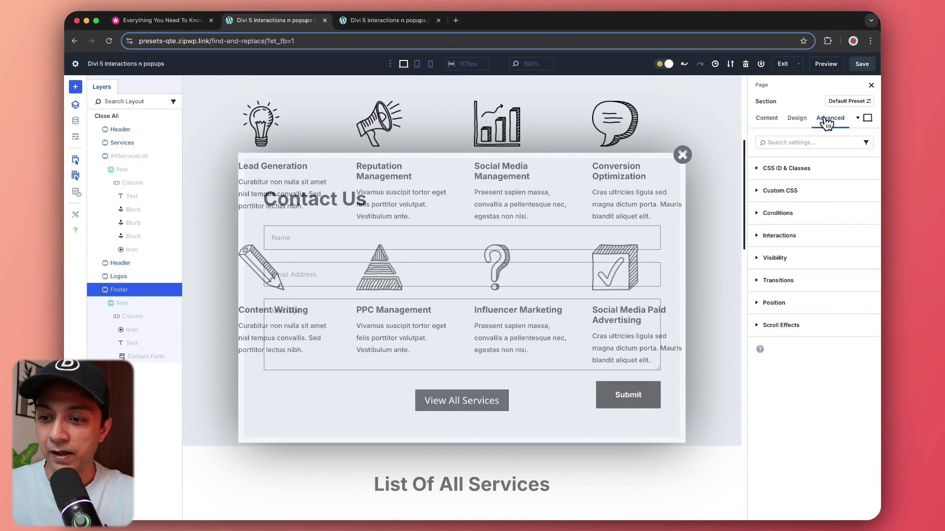
left_click(760, 304)
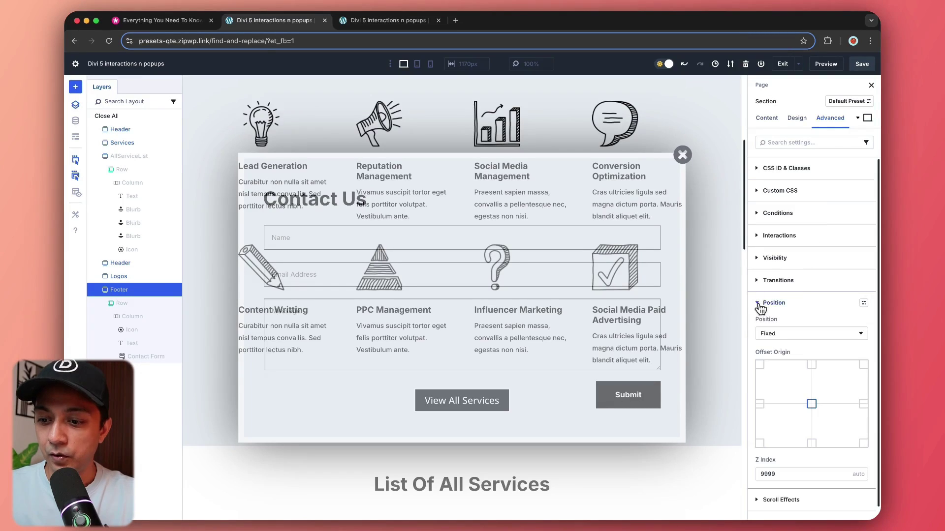
left_click(780, 336)
left_click(792, 340)
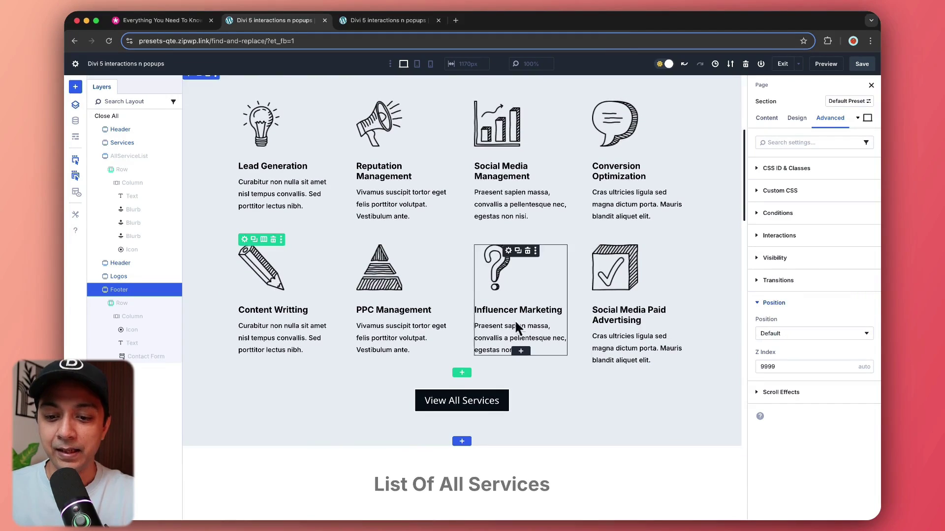
Step: Open the Interactions settings of the image with the three colored cards in the About Us section
scroll(492, 320, "down", 15)
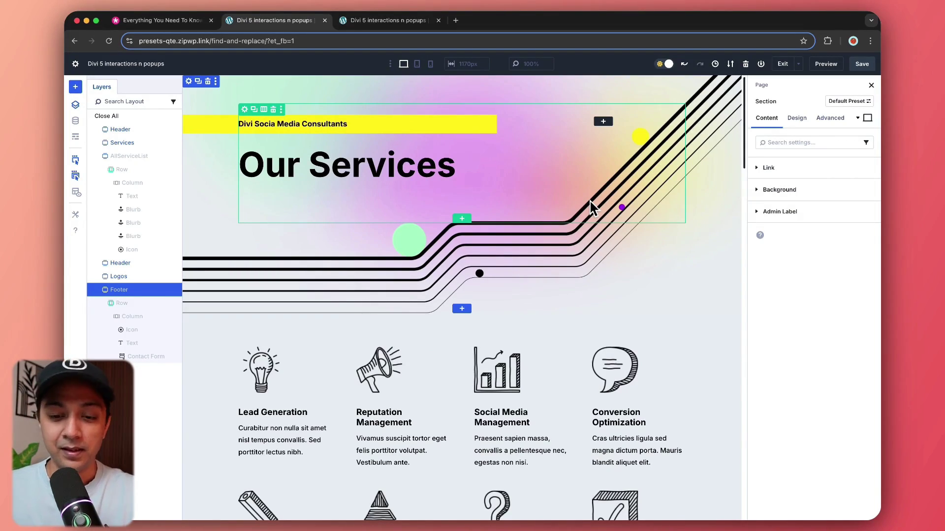
scroll(592, 207, "down", 15)
left_click(559, 213)
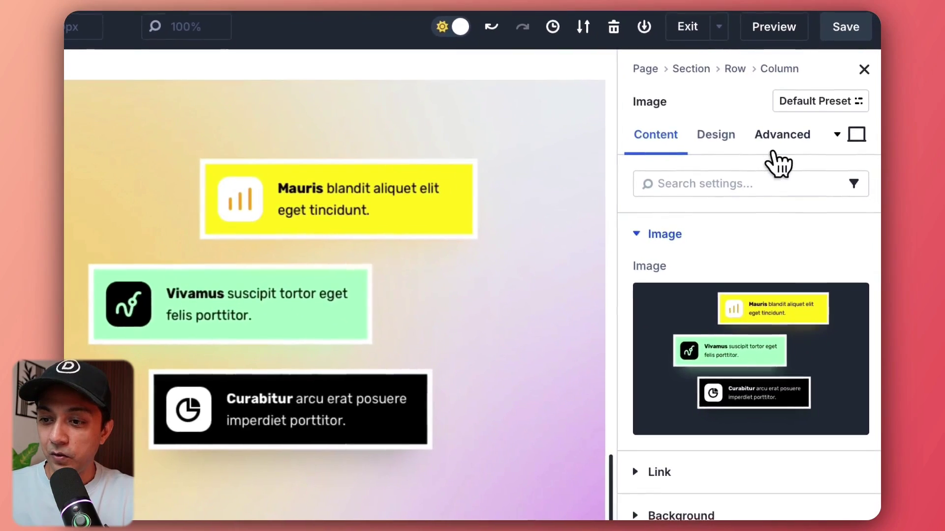
left_click(830, 118)
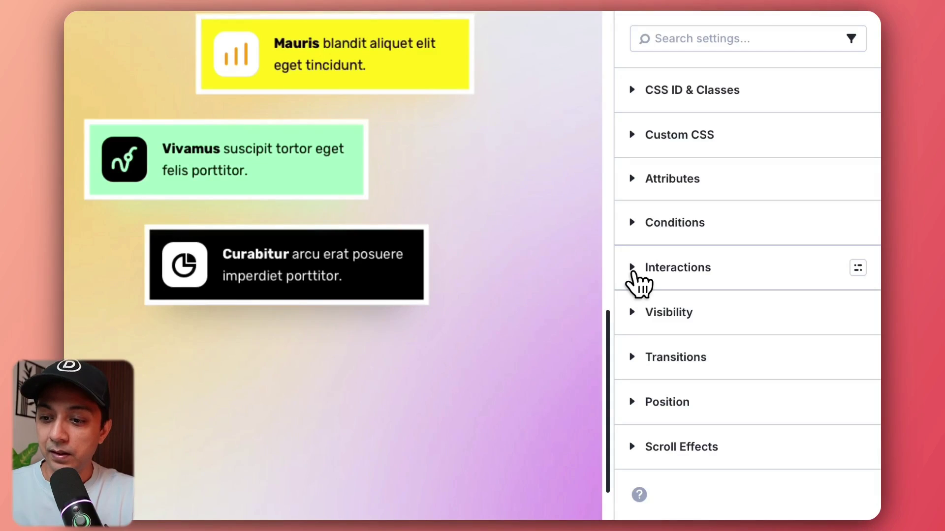
left_click(634, 274)
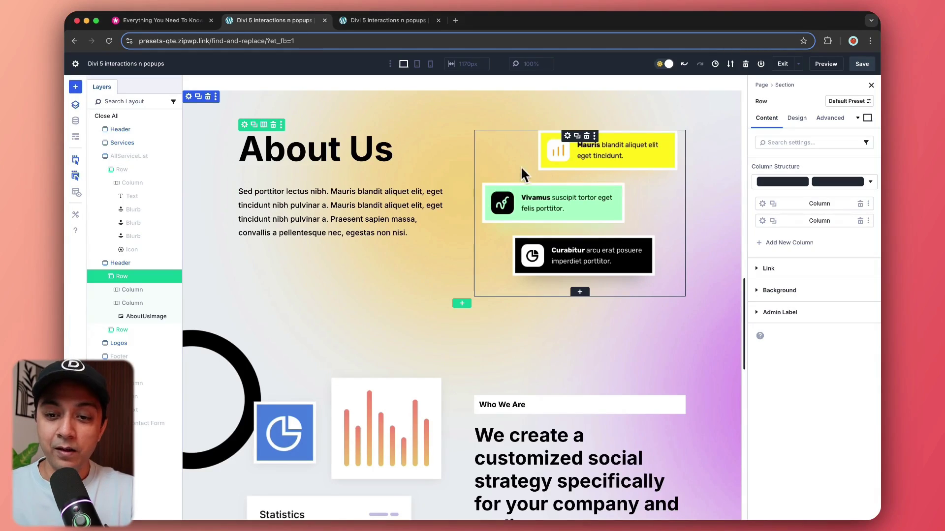
Step: View the settings of the About Us image, its row and its section in turn, including the section's advanced options
left_click(565, 147)
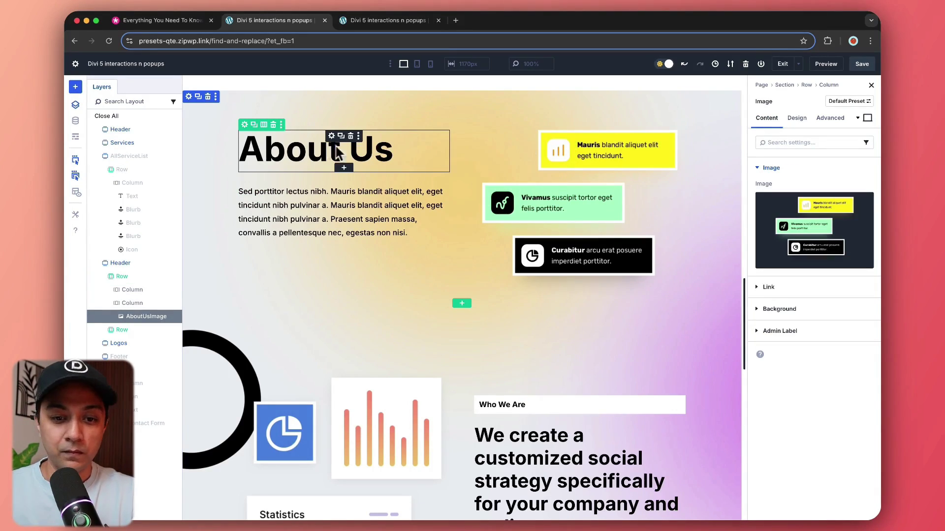
left_click(246, 125)
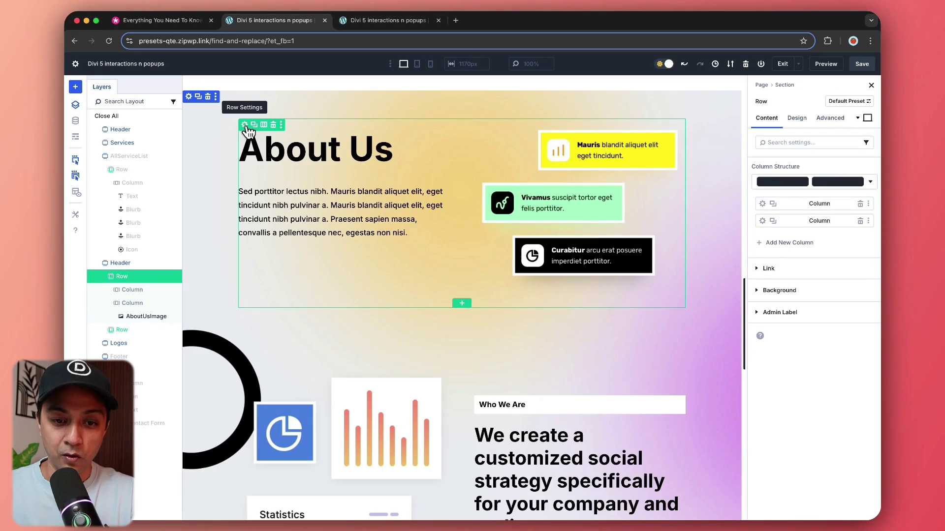
left_click(189, 98)
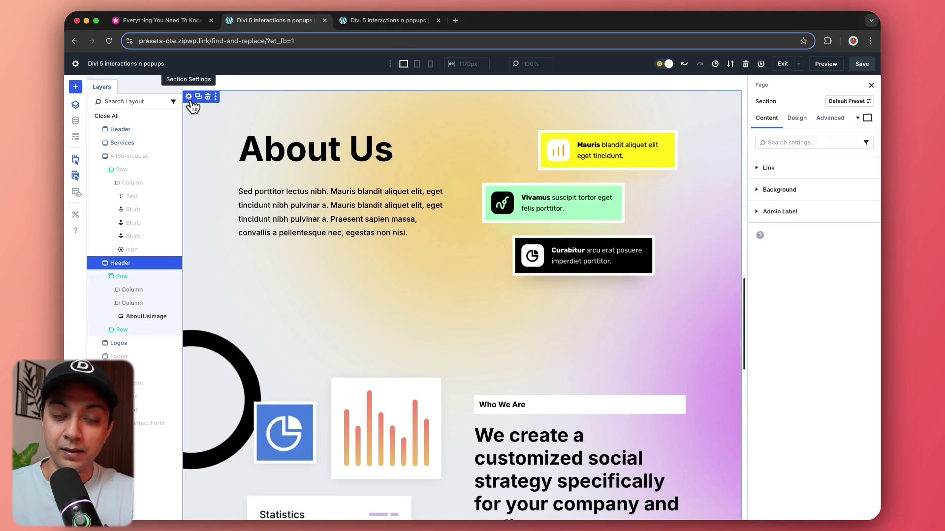
left_click(830, 118)
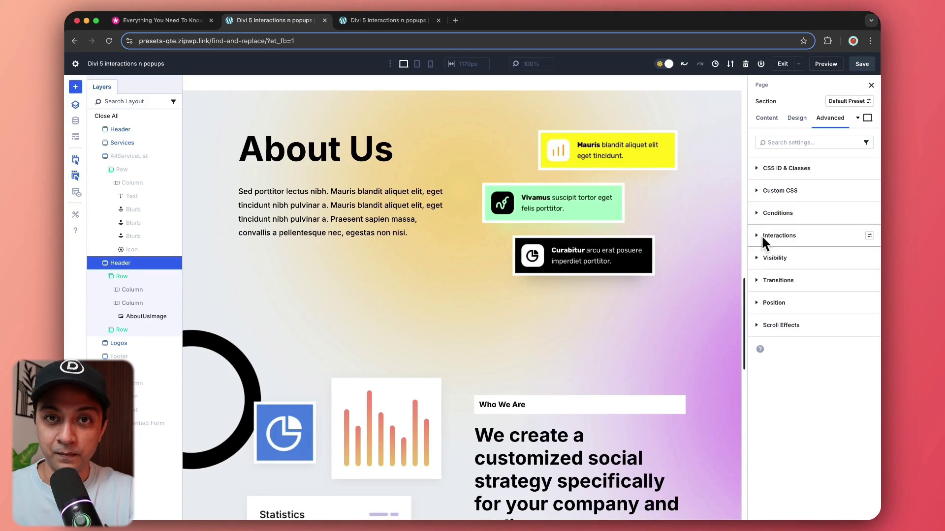
Step: Select the About Us image and check its admin label in the settings and the layer list
left_click(567, 208)
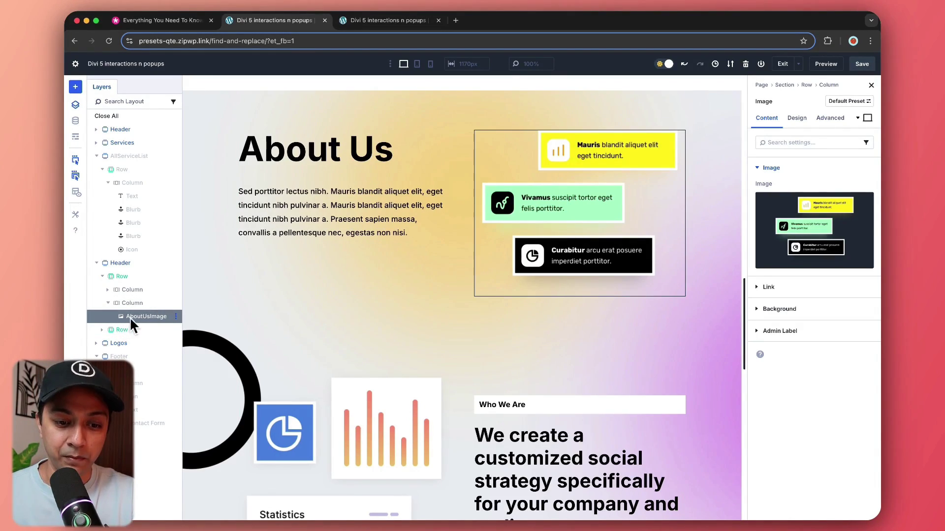
left_click(761, 331)
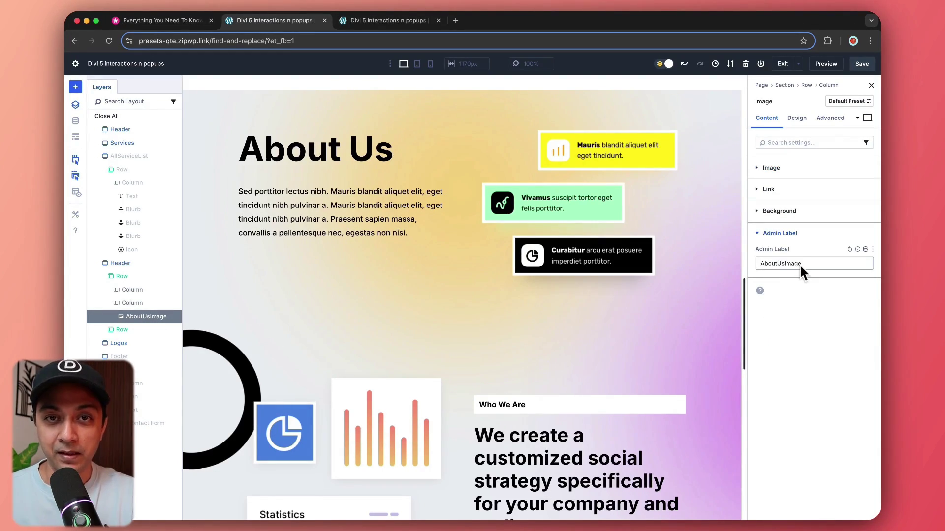
double_click(157, 317)
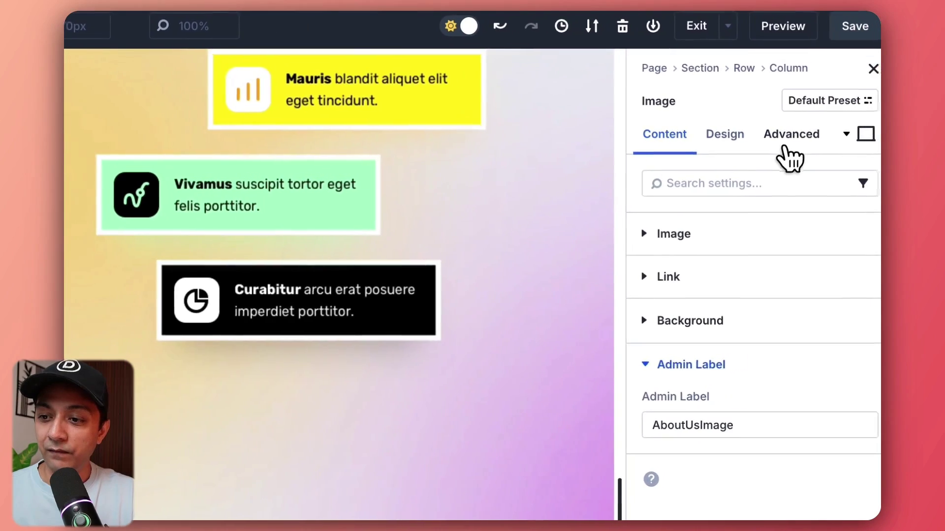
Step: Add a Mouse Enter interaction to the About Us image and label it ScaleIMG
left_click(862, 131)
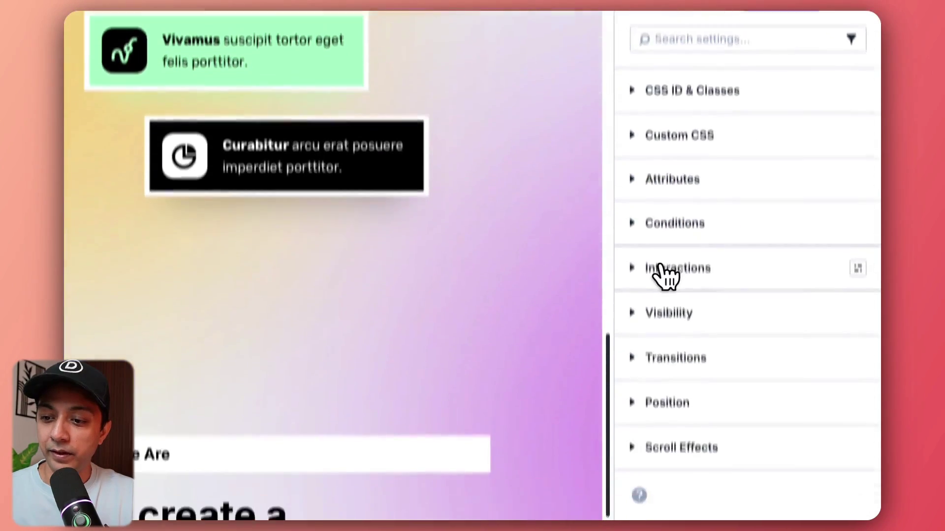
left_click(656, 414)
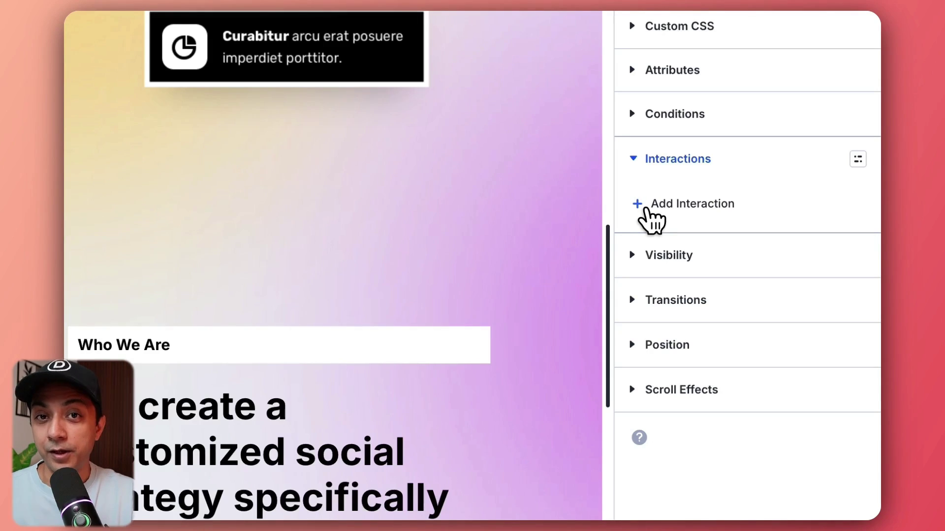
left_click(663, 216)
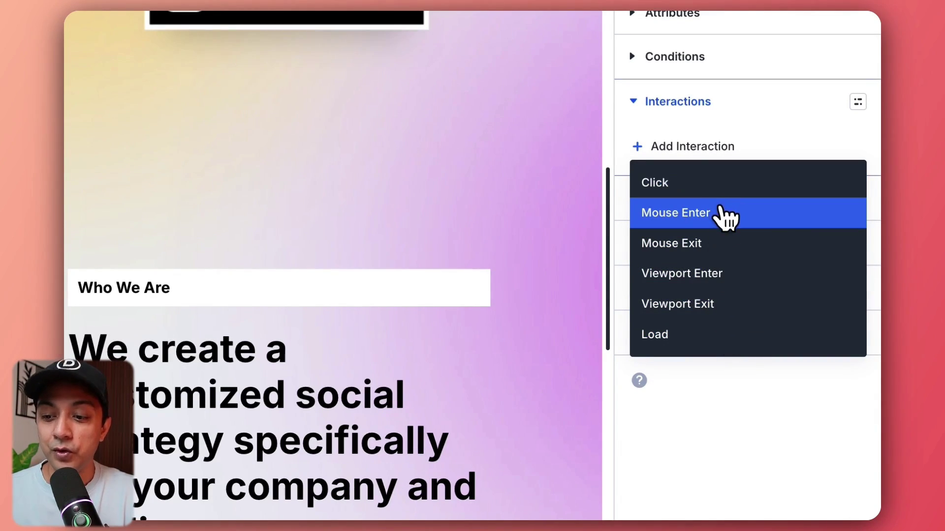
left_click(721, 211)
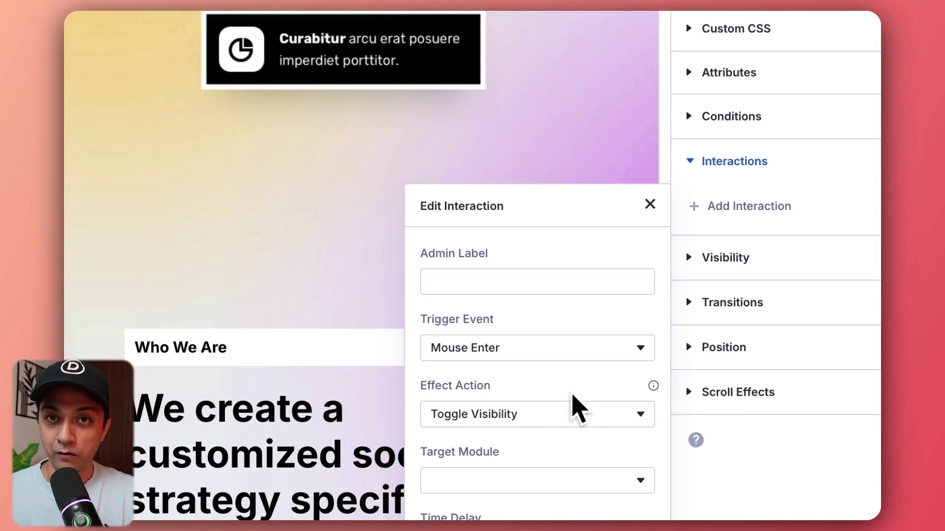
left_click(520, 285)
type("ScaleIMG")
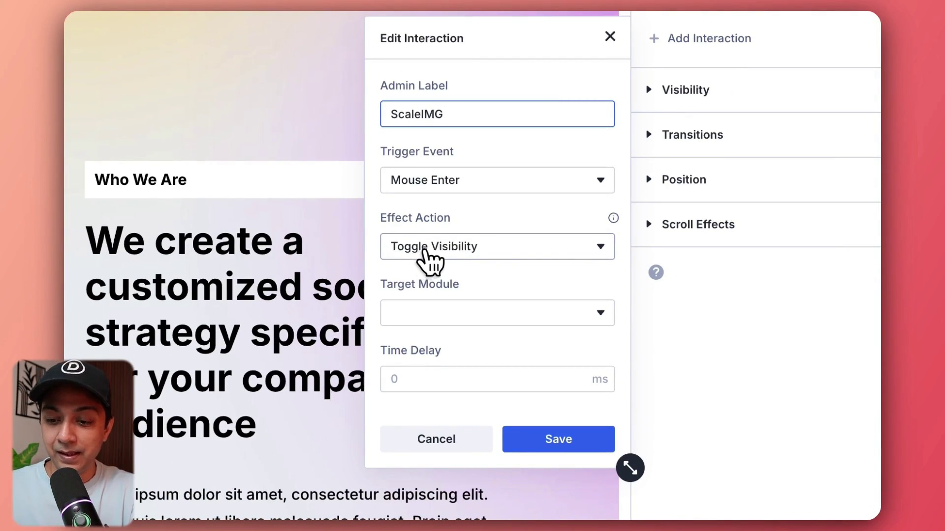
Step: Set the interaction's effect action to Mirror Mouse Movement and its target module to Image (AboutUsImage)
left_click(530, 247)
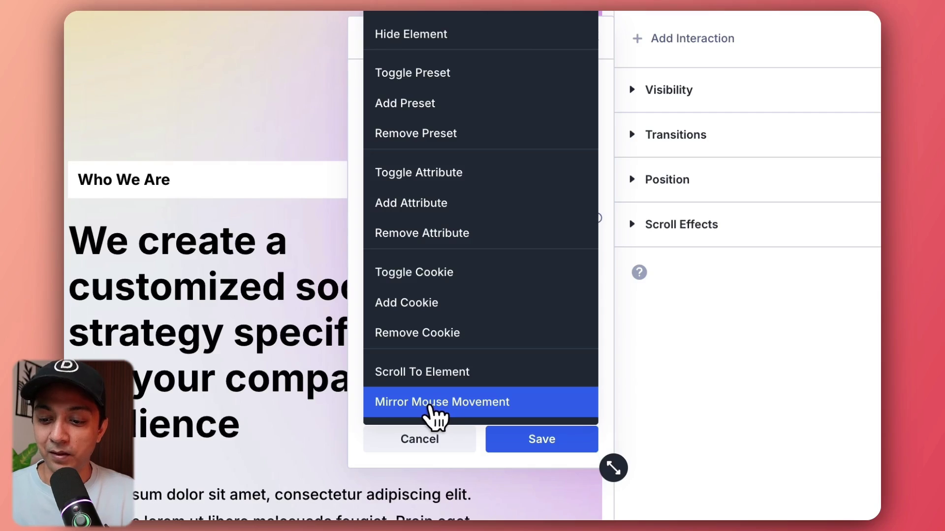
left_click(514, 403)
left_click_drag(609, 271, 597, 312)
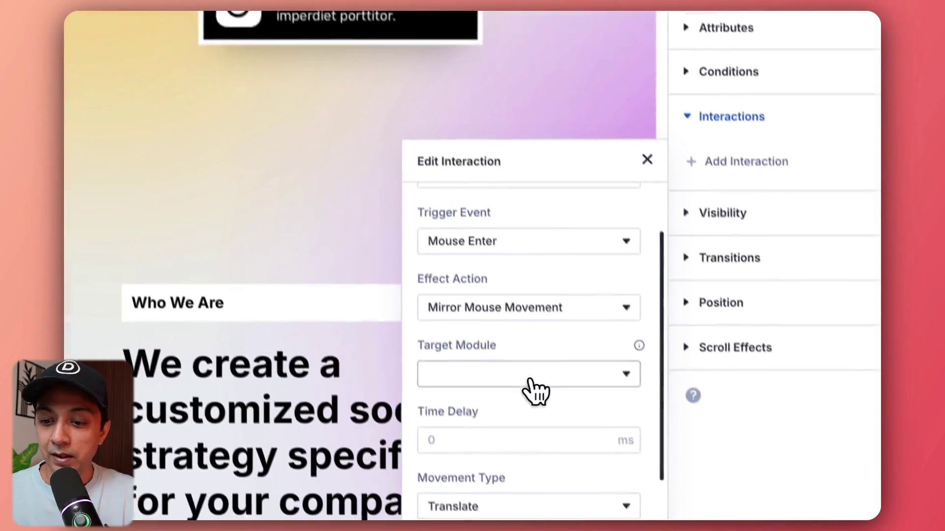
left_click(588, 381)
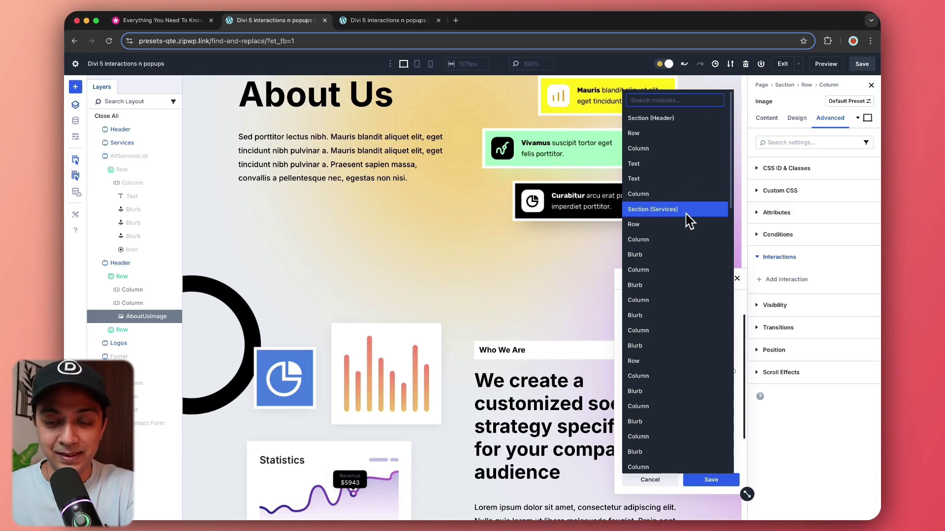
type("about")
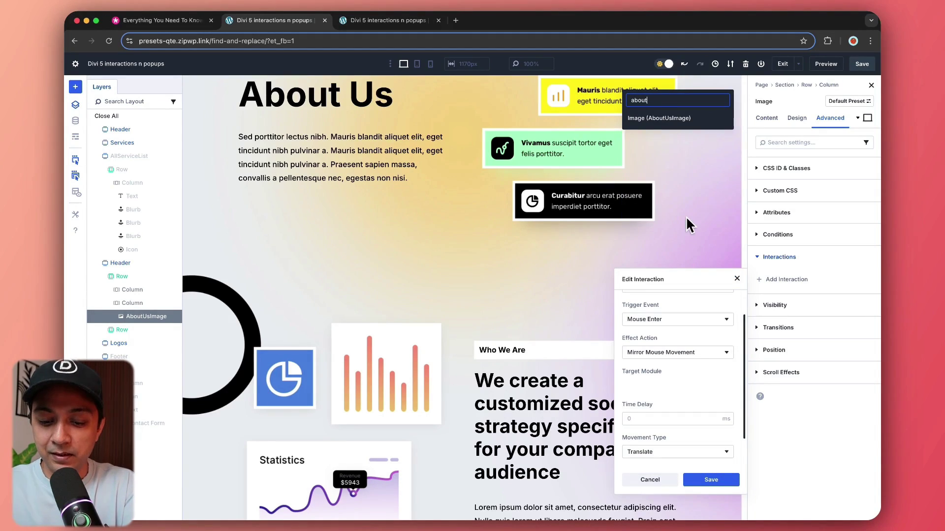
left_click(664, 126)
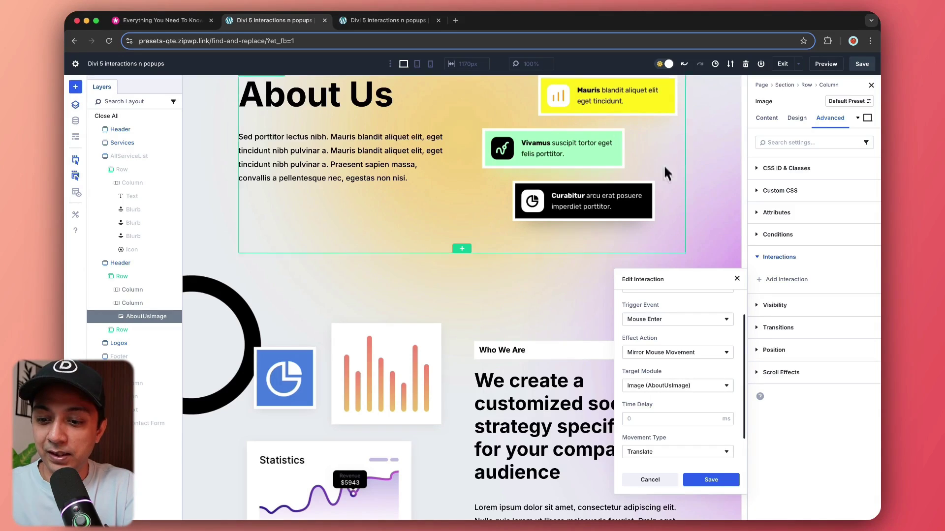
Step: Set the interaction's movement type to Scale with a sensitivity of 10, and save the interaction and the page
left_click(684, 419)
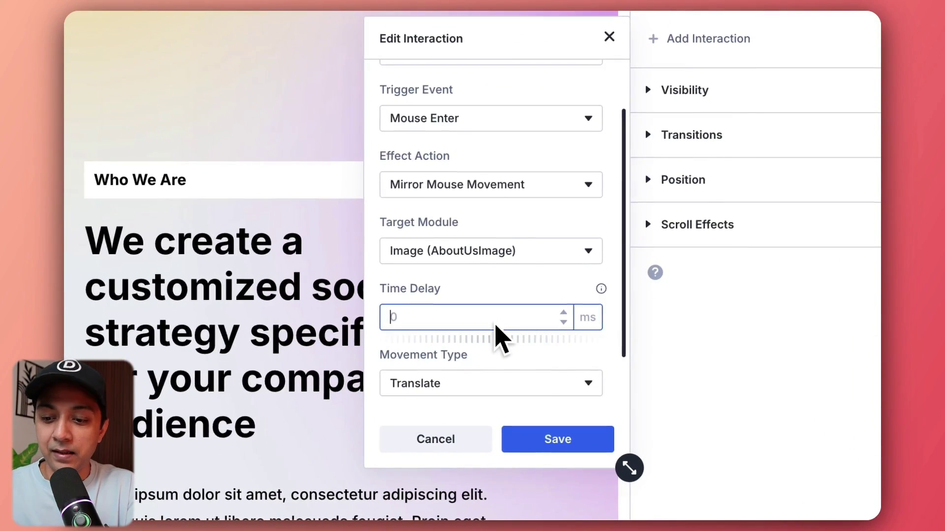
scroll(495, 333, "down", 3)
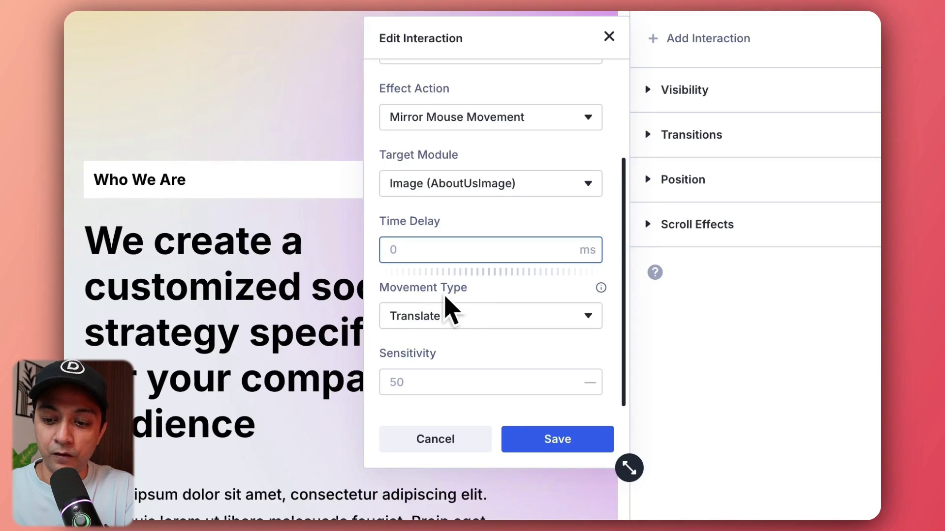
left_click(457, 316)
left_click(500, 311)
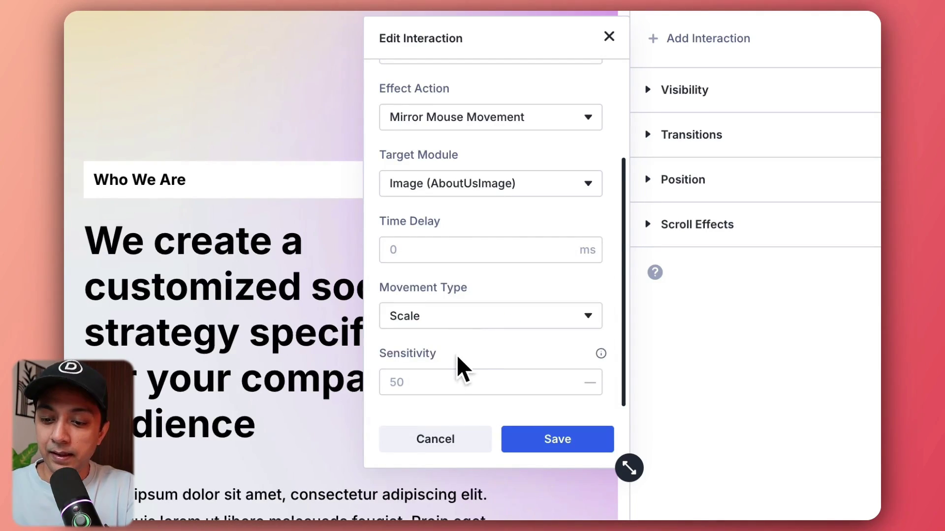
left_click(462, 379)
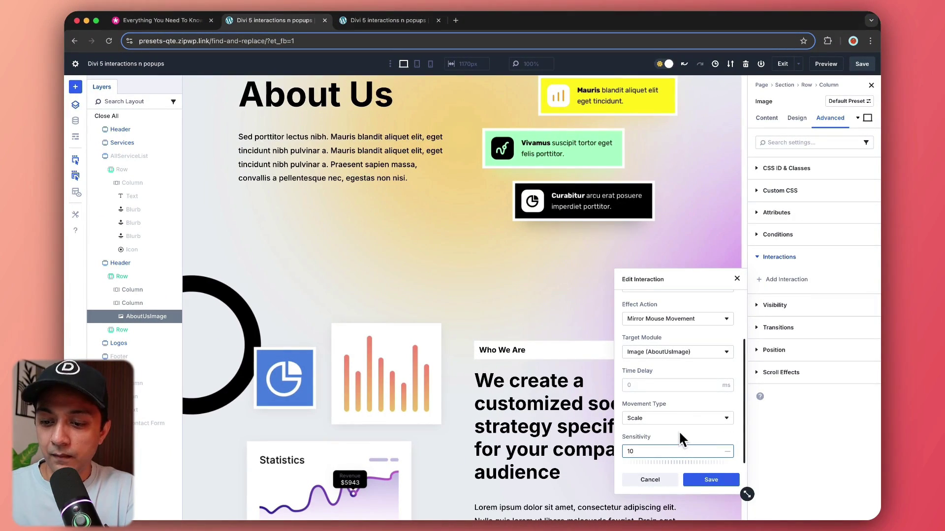
left_click(705, 481)
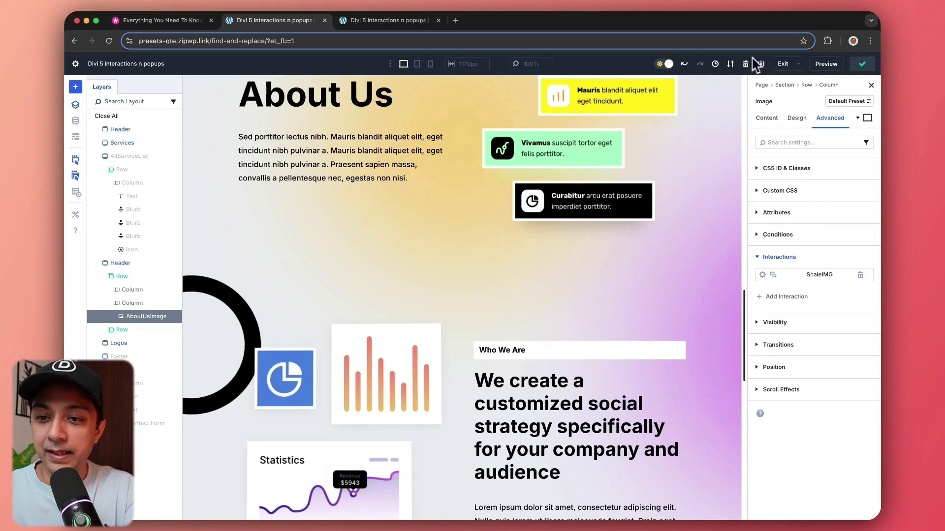
Step: Switch to the page preview and test the mouse-movement effects on the About Us image and the statistics image below it
left_click(389, 22)
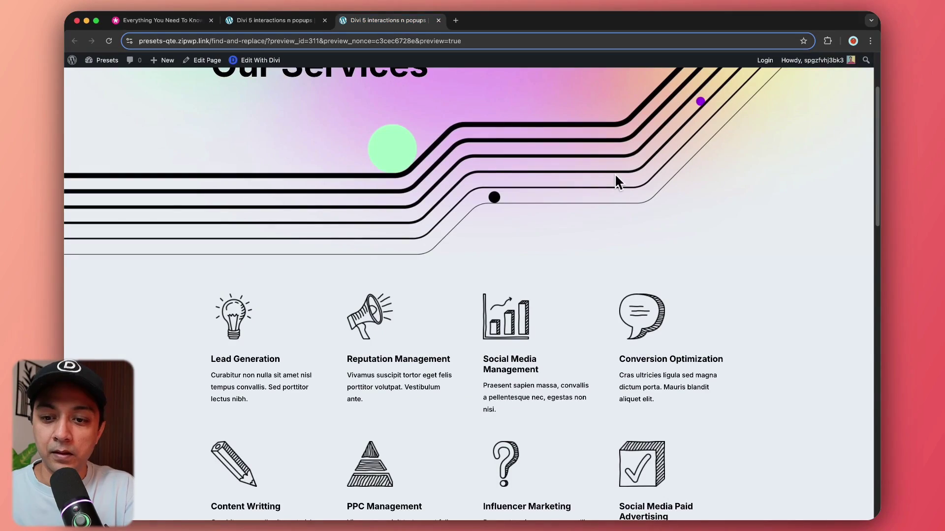
scroll(615, 176, "down", 8)
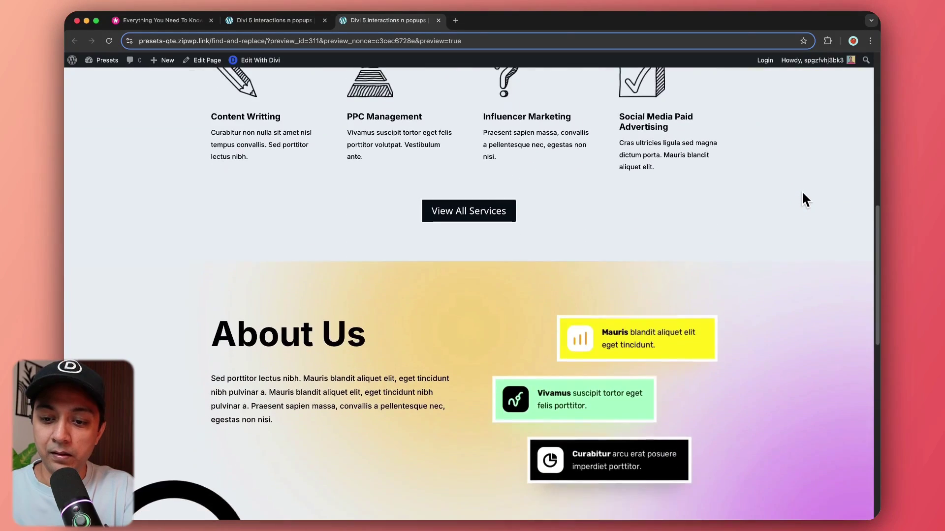
scroll(805, 200, "down", 1)
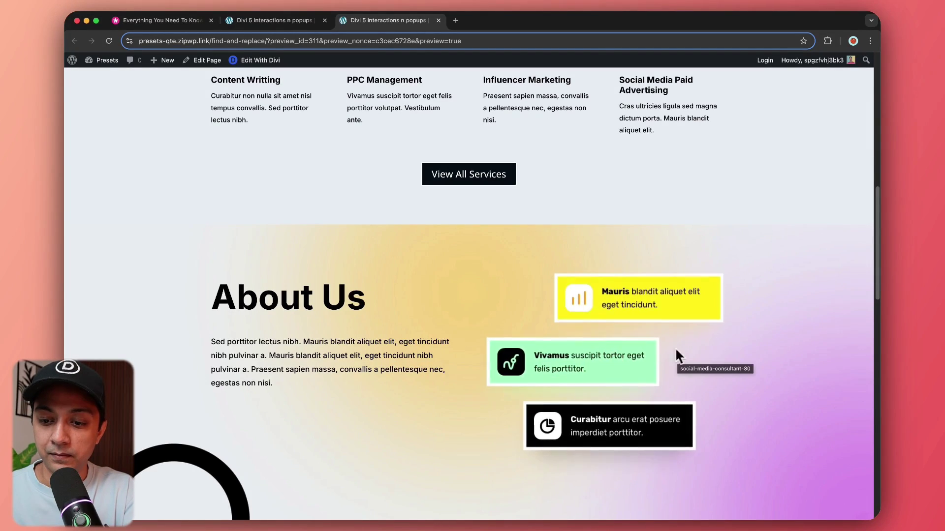
scroll(453, 256, "down", 10)
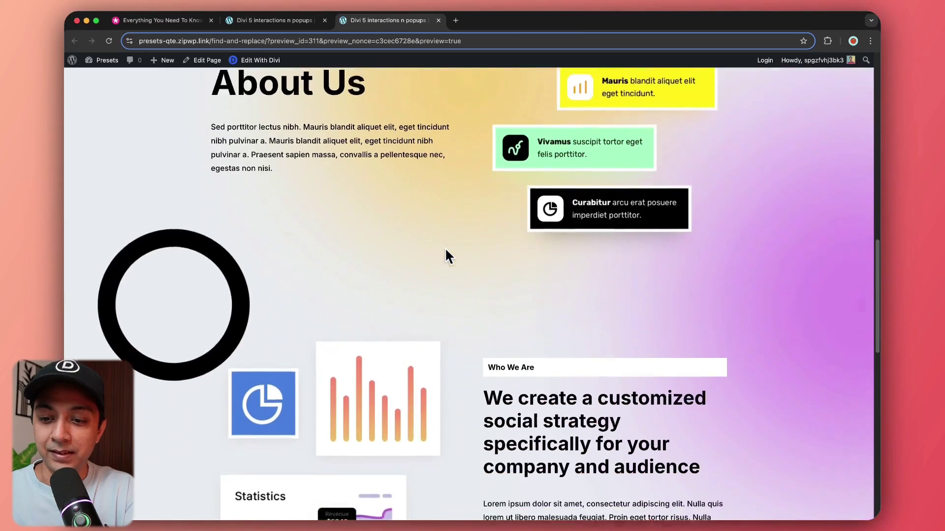
scroll(362, 360, "down", 2)
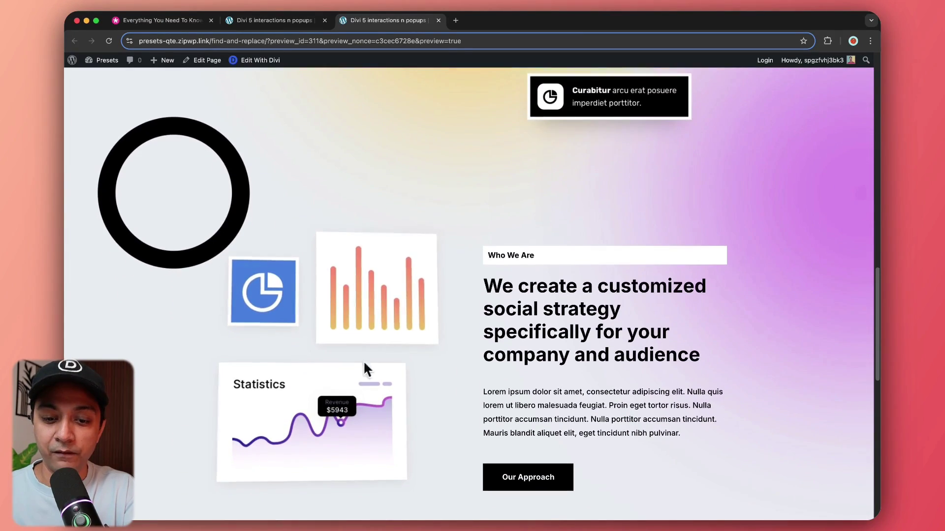
Step: Return to the Divi builder and open the Interactions settings of the Banner_Column that holds the statistics image
left_click(295, 20)
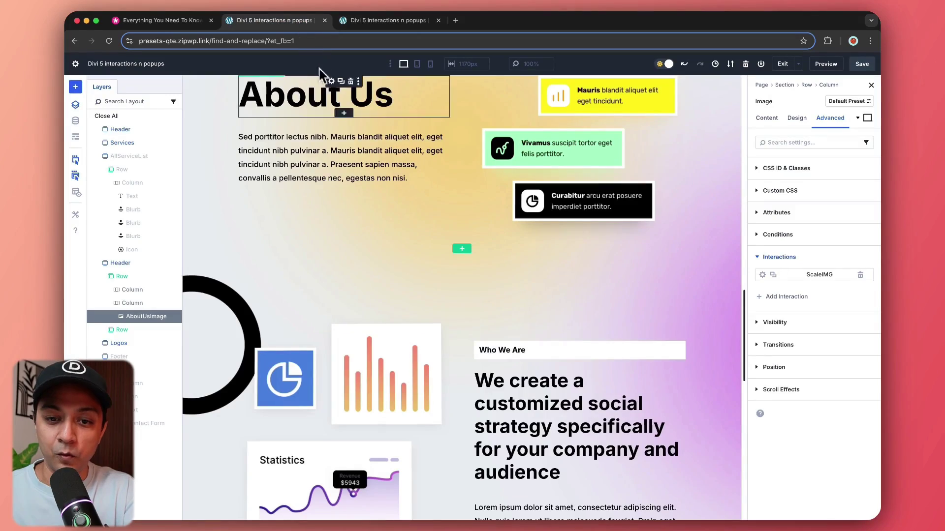
scroll(460, 287, "down", 2)
left_click(375, 329)
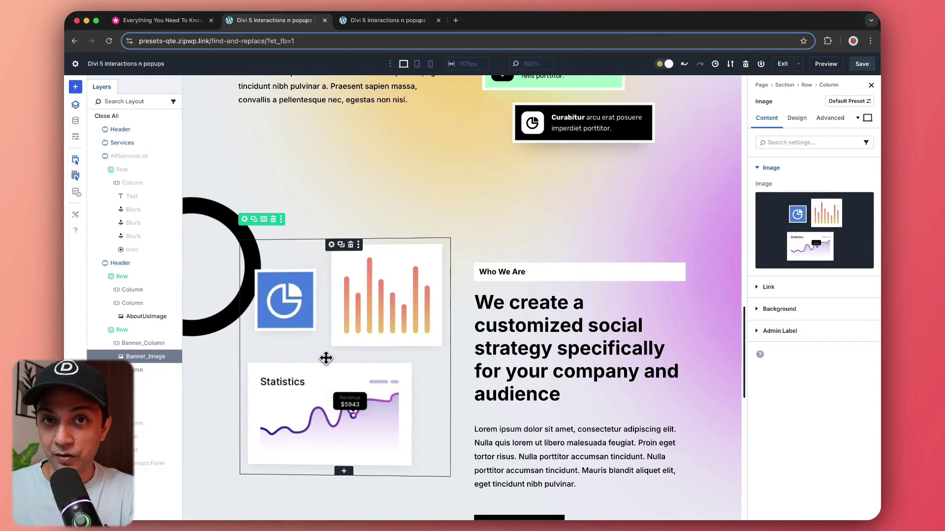
left_click(134, 343)
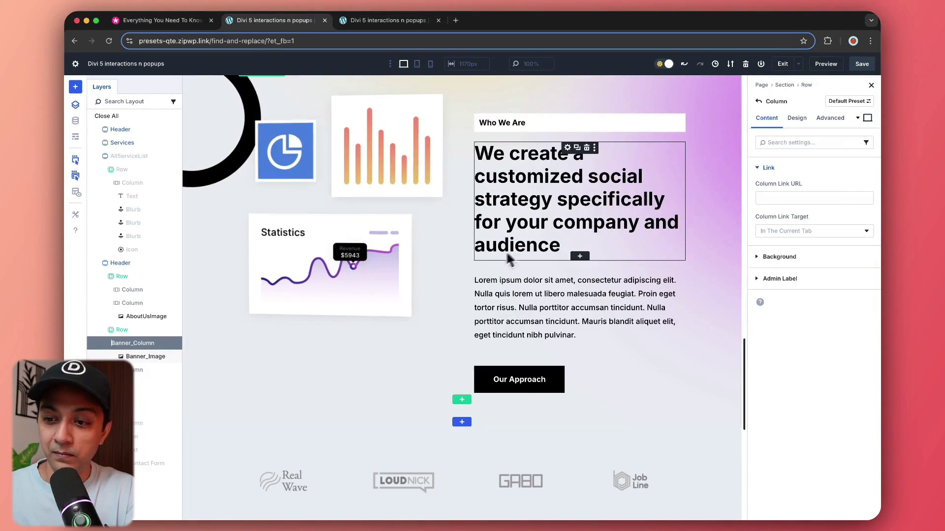
left_click(830, 117)
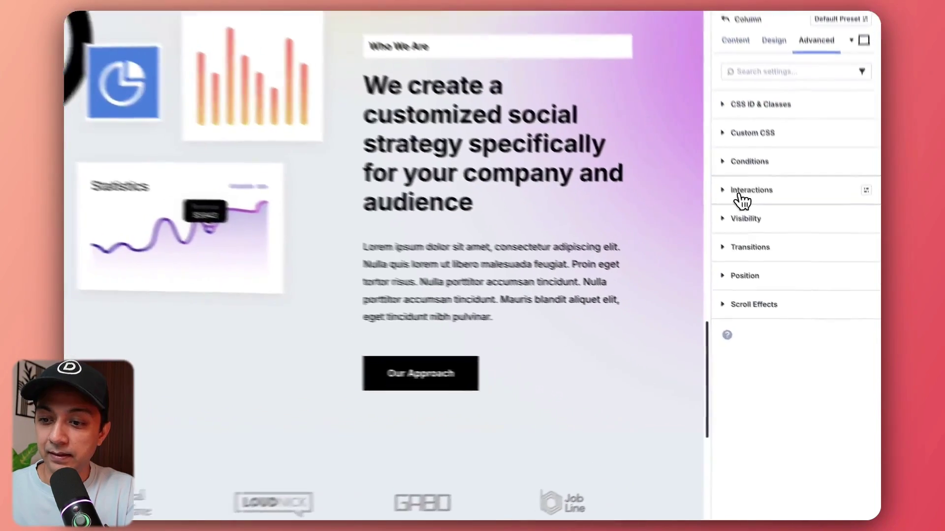
left_click(759, 237)
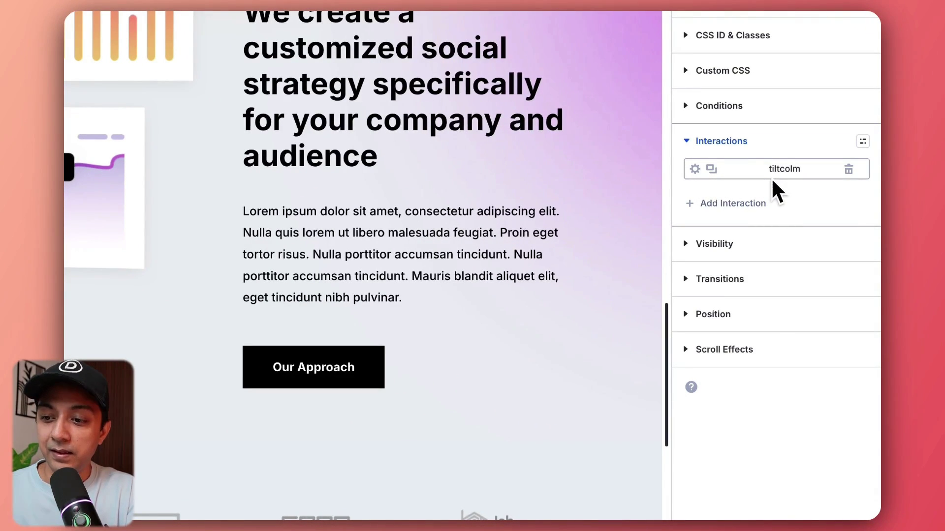
Step: Set the sensitivity of the tiltcolm interaction's Tilt movement to 54, and save the interaction and the page
left_click(694, 170)
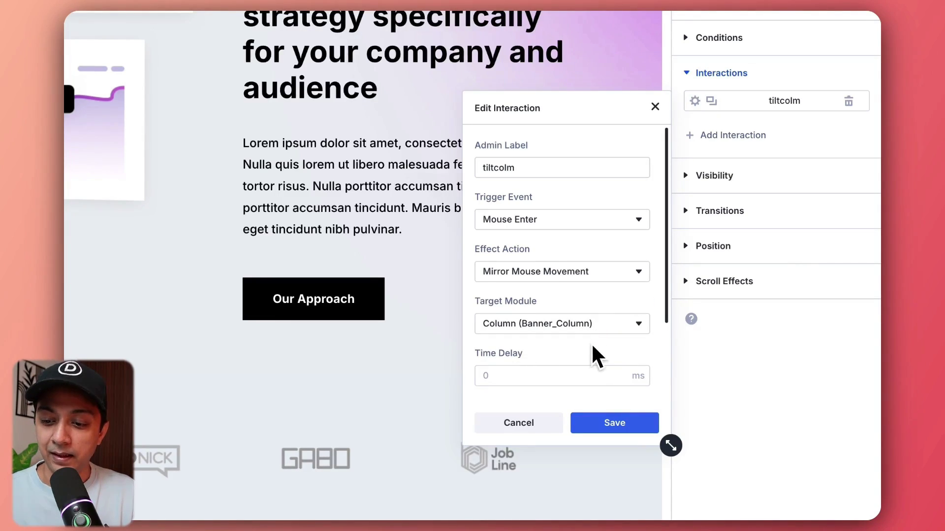
scroll(592, 344, "down", 3)
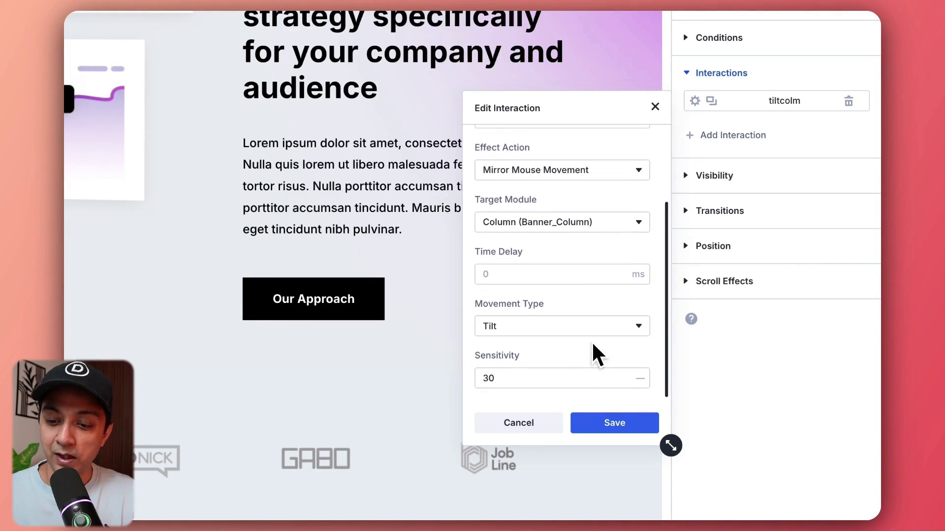
left_click(523, 330)
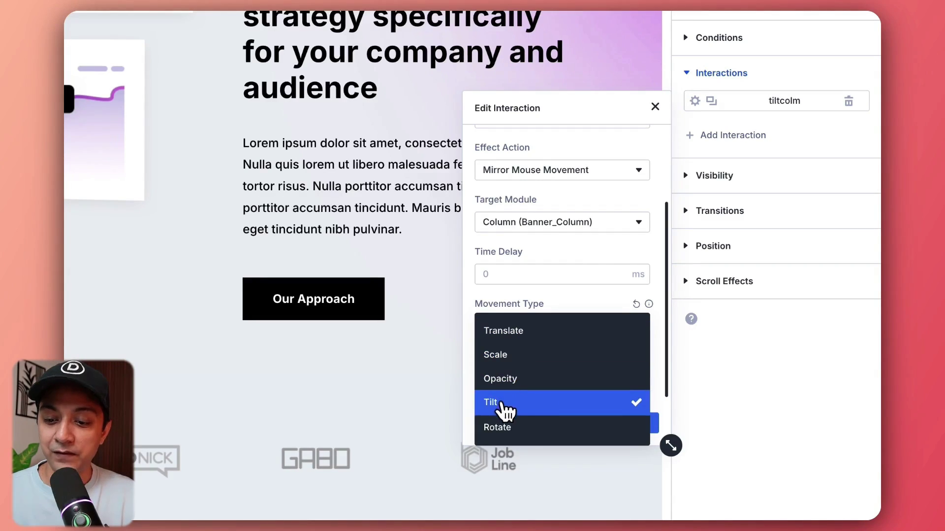
left_click(597, 302)
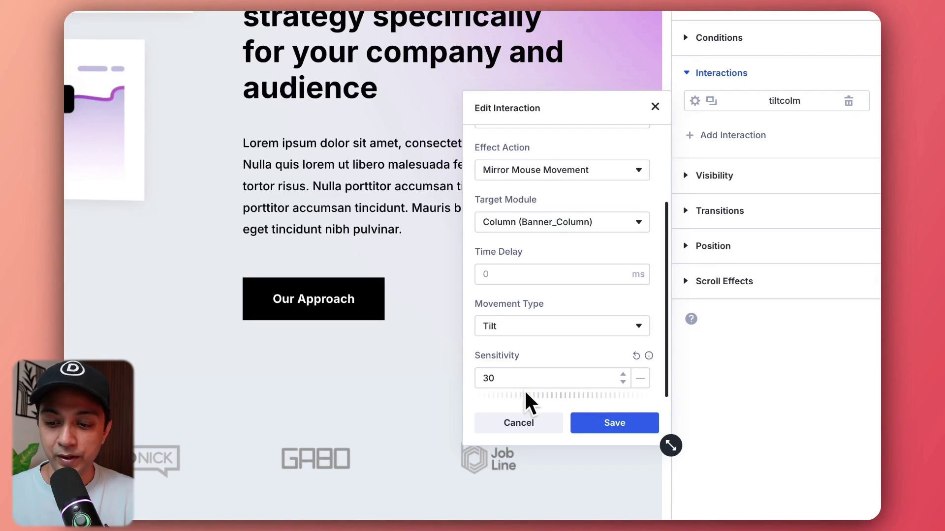
left_click_drag(530, 394, 571, 394)
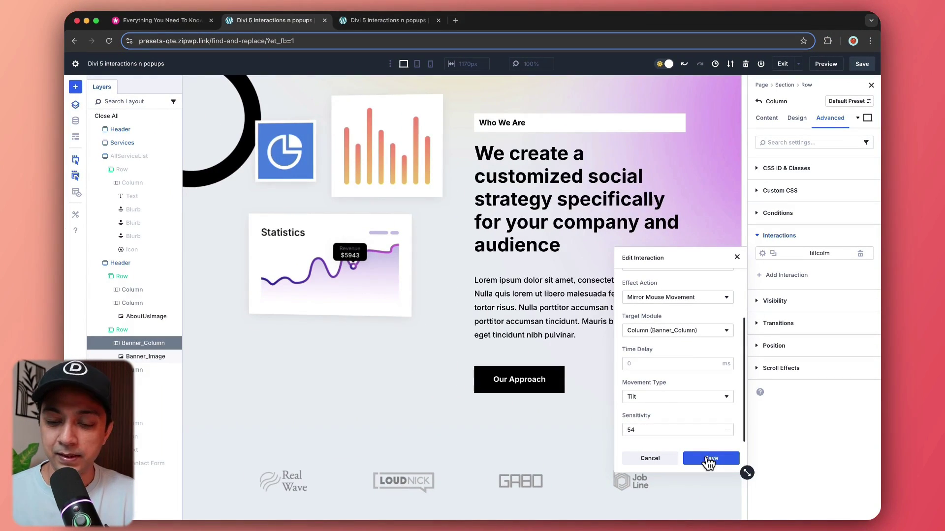
left_click(708, 460)
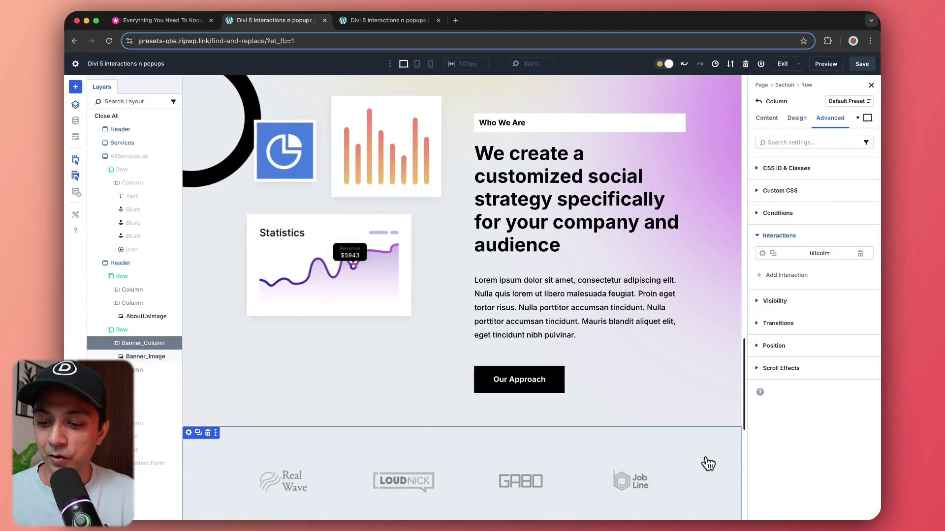
left_click(862, 64)
Step: Check the statistics image's tilt effect in the page preview and return to the Divi builder
left_click(389, 22)
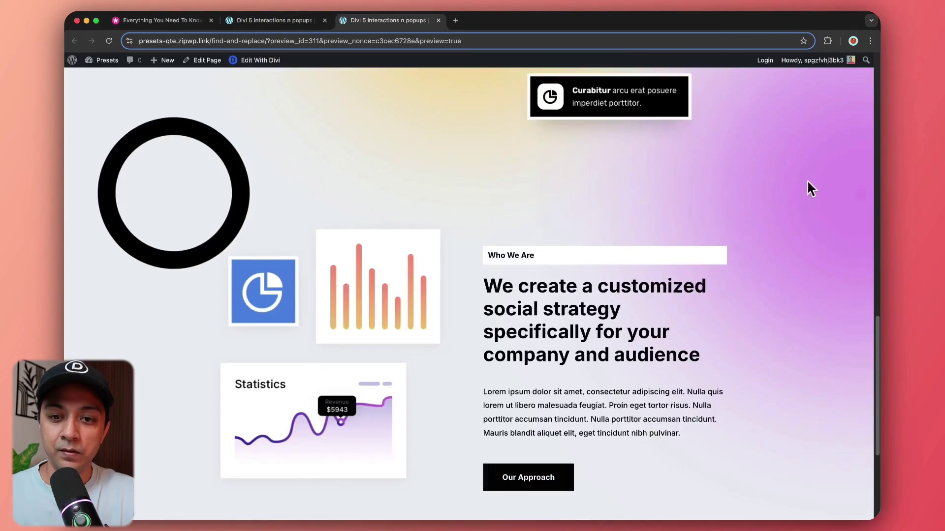
scroll(828, 187, "down", 3)
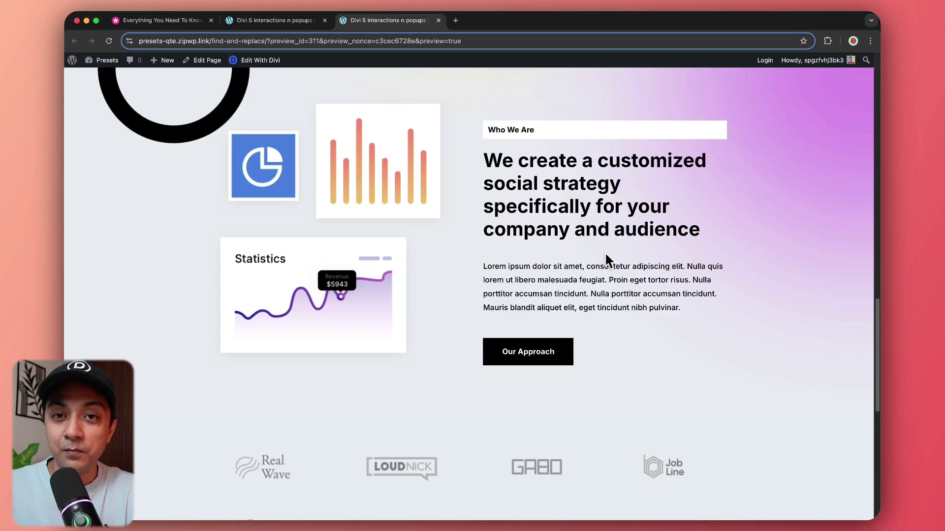
key("ctrl+shift+Tab")
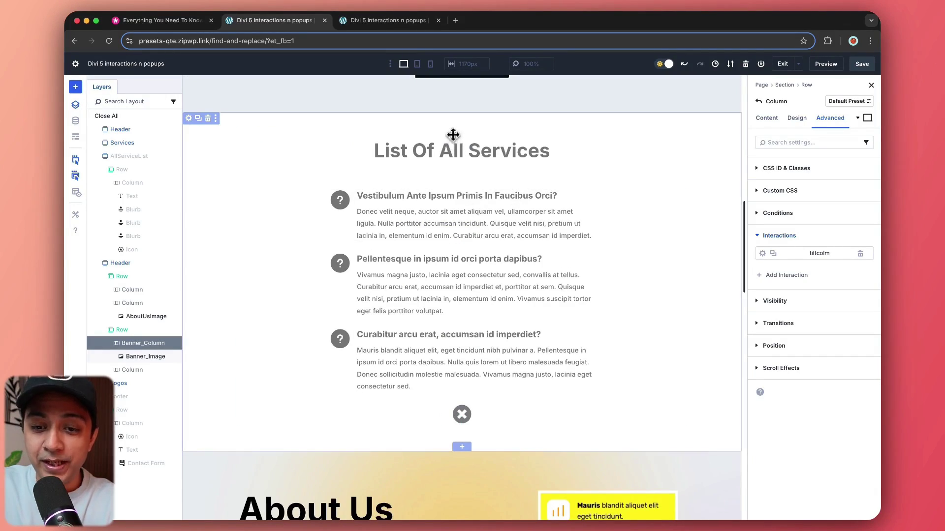
Step: Go back to the page preview, open the services list with View All Services, and close it with its close icon
left_click(351, 21)
scroll(526, 290, "up", 15)
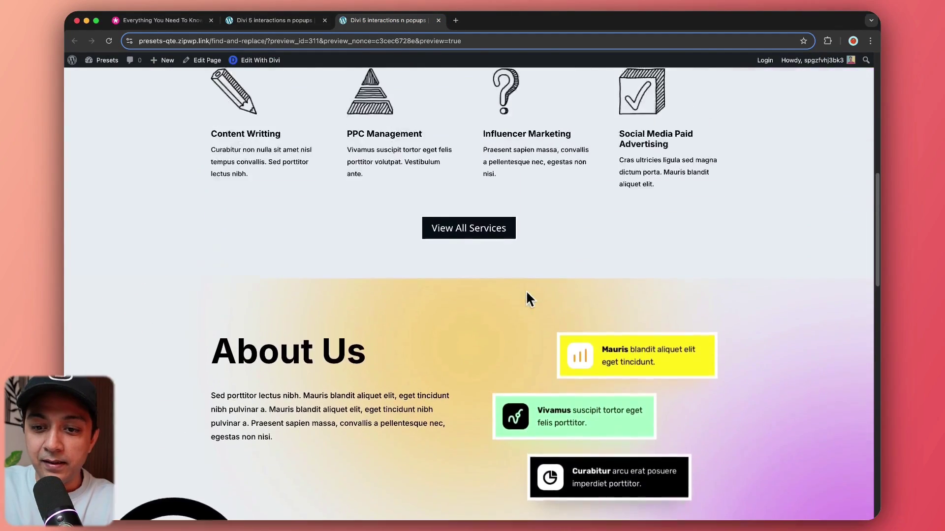
left_click(488, 334)
scroll(485, 334, "down", 8)
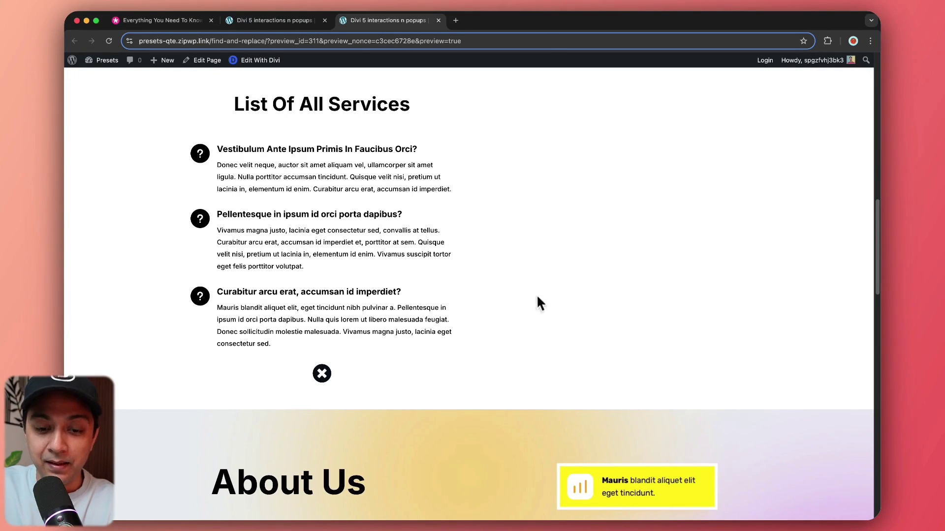
left_click(322, 374)
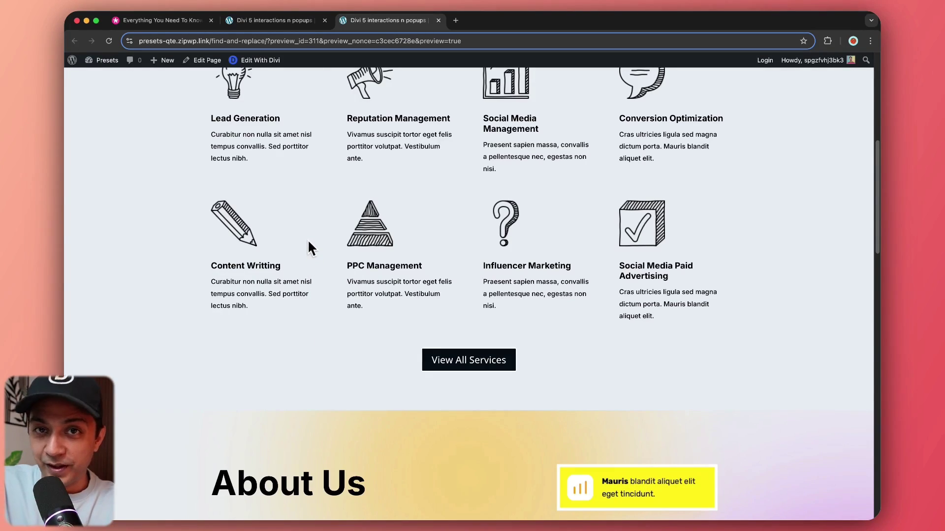
Step: Examine the Visibility settings of the AllServiceList section in the Divi builder, checking the section's trigger button in the preview
left_click(280, 26)
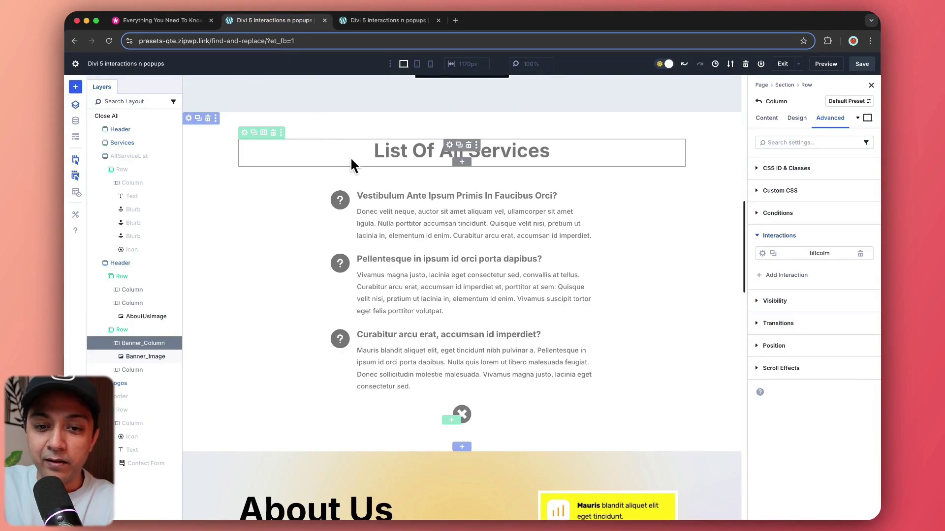
left_click(187, 120)
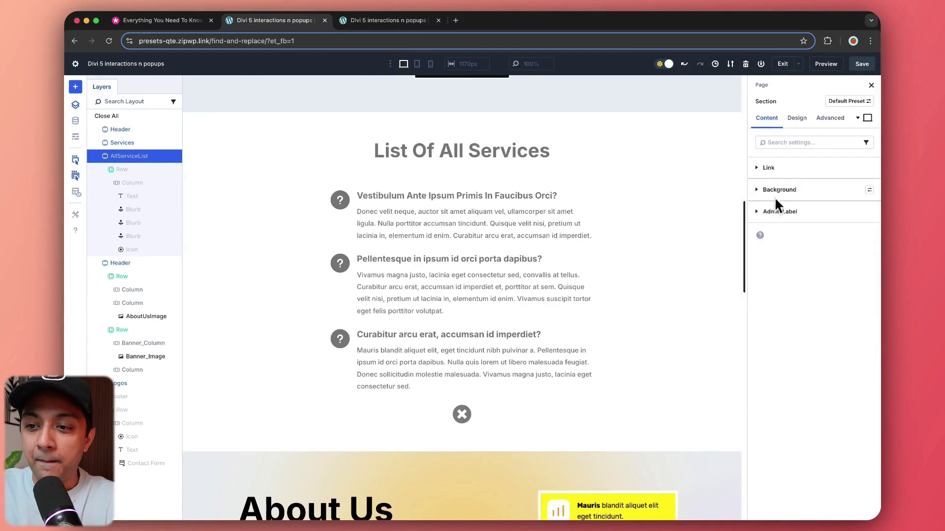
key("ctrl+Tab")
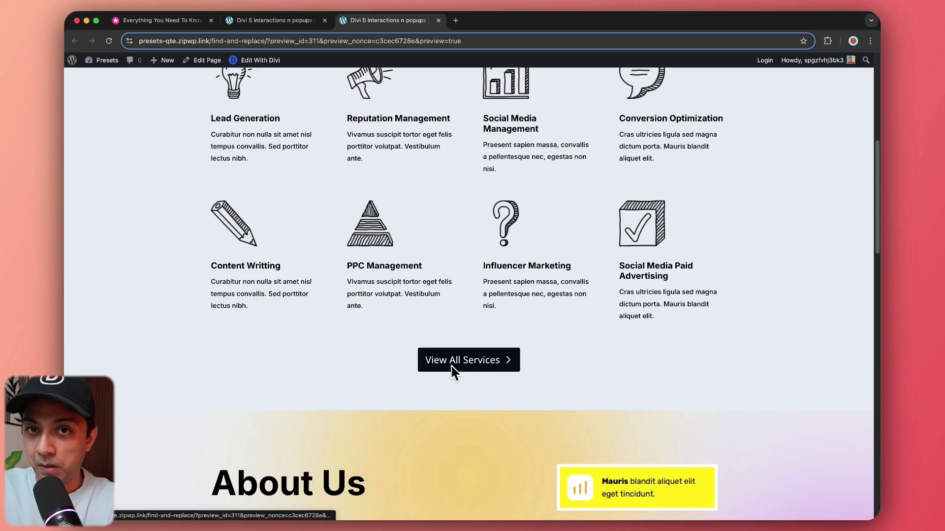
left_click(251, 22)
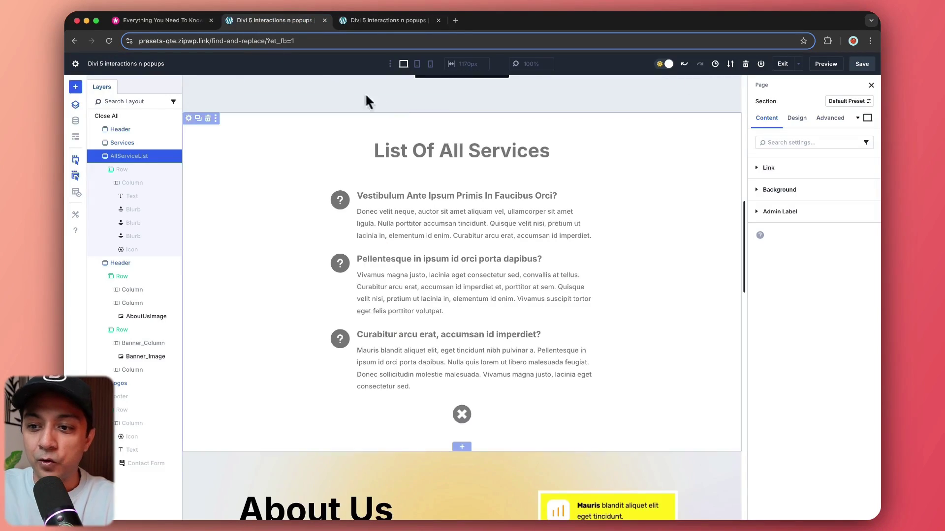
left_click(830, 118)
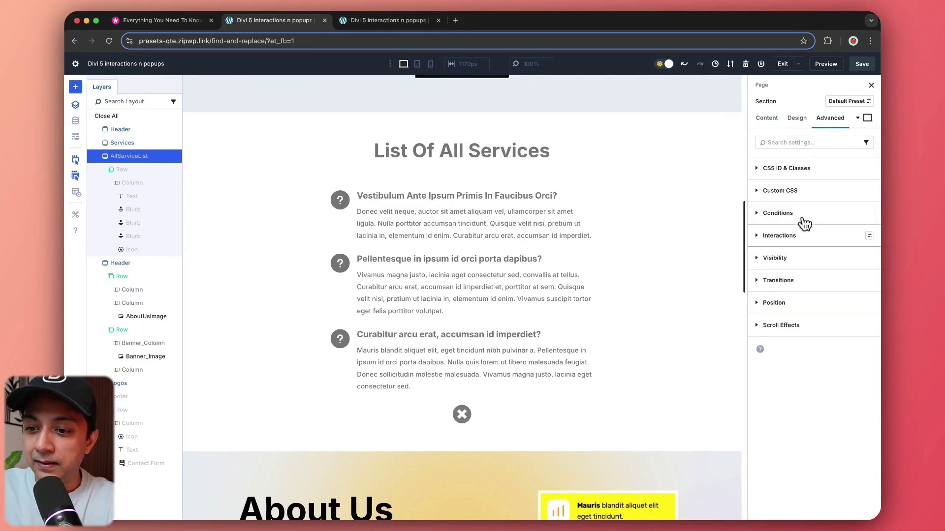
left_click(768, 258)
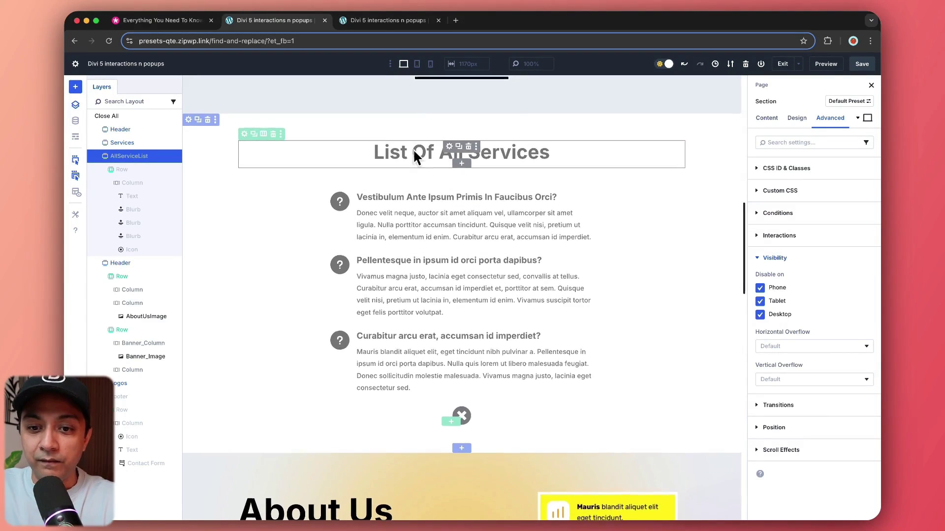
Step: Examine the View All Services button's content settings and the admin label of the AllServiceList section
scroll(543, 181, "up", 3)
scroll(542, 180, "up", 3)
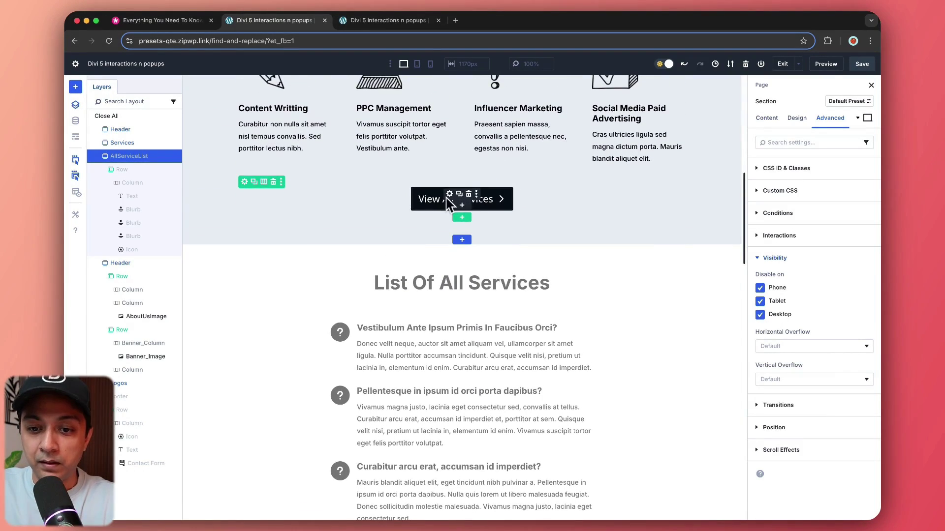
left_click(449, 195)
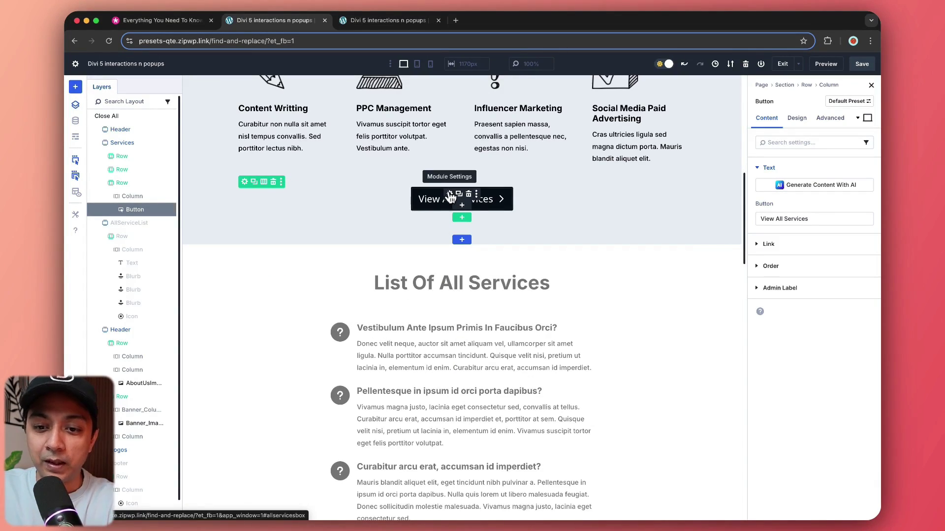
left_click(327, 260)
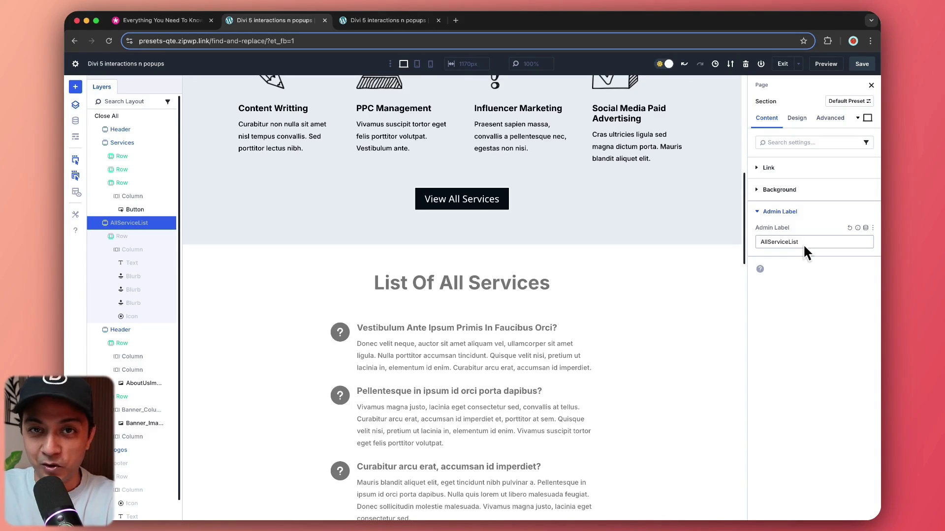
Step: Review the View All Services button's openservicesbox interaction, then save the interaction and the page
left_click(451, 198)
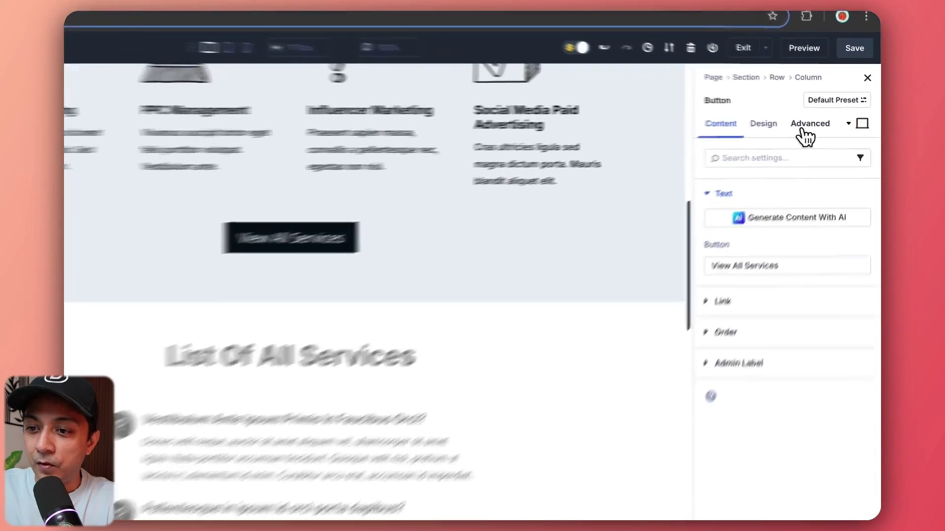
left_click(830, 118)
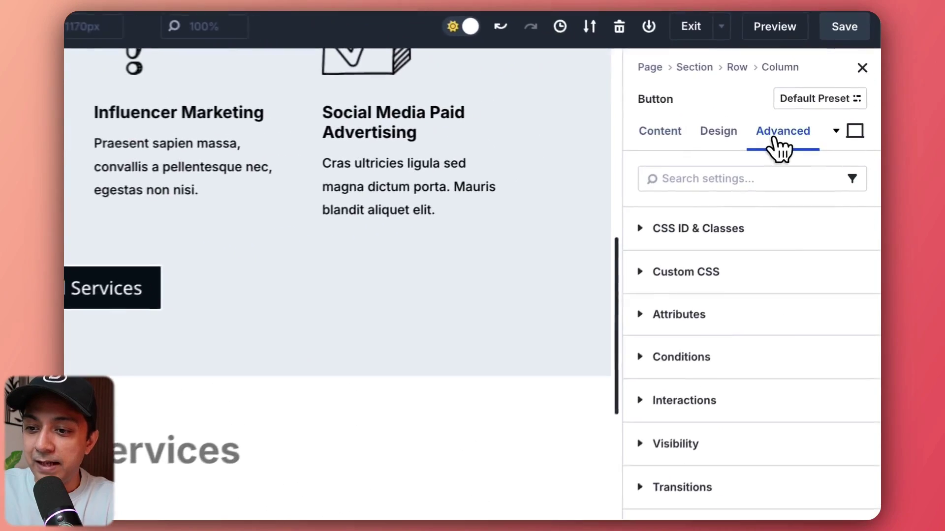
left_click(640, 411)
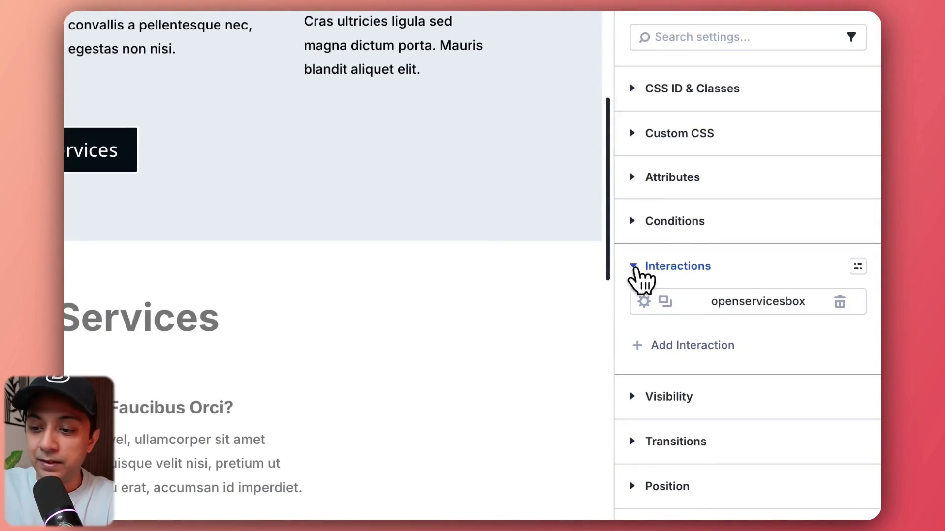
left_click(644, 301)
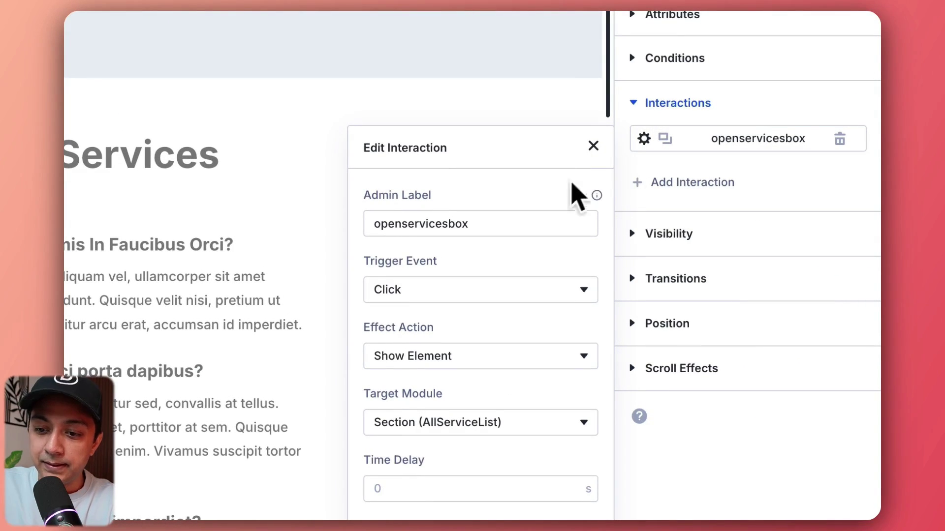
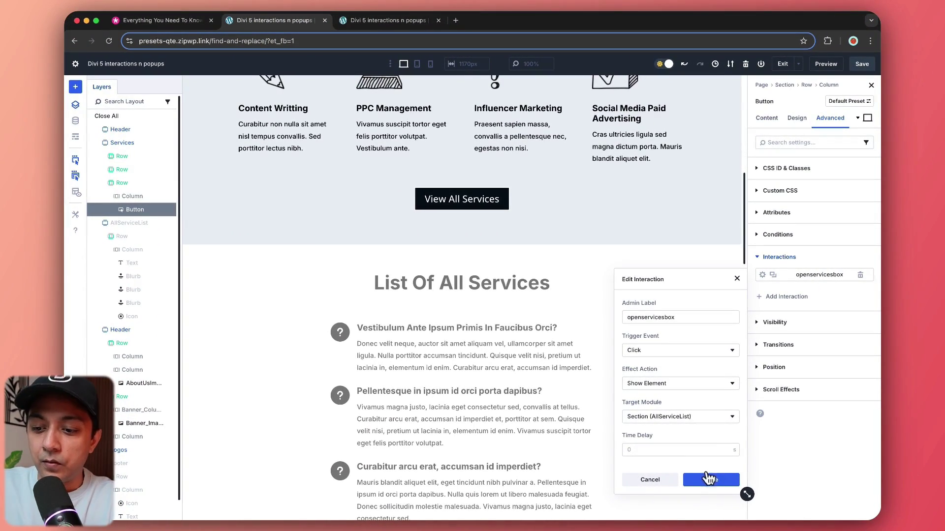
left_click(709, 479)
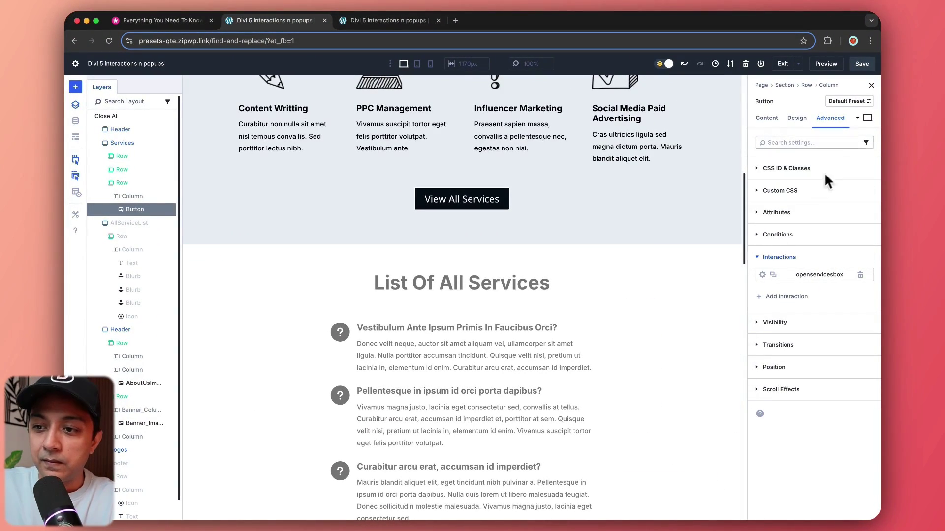
left_click(862, 65)
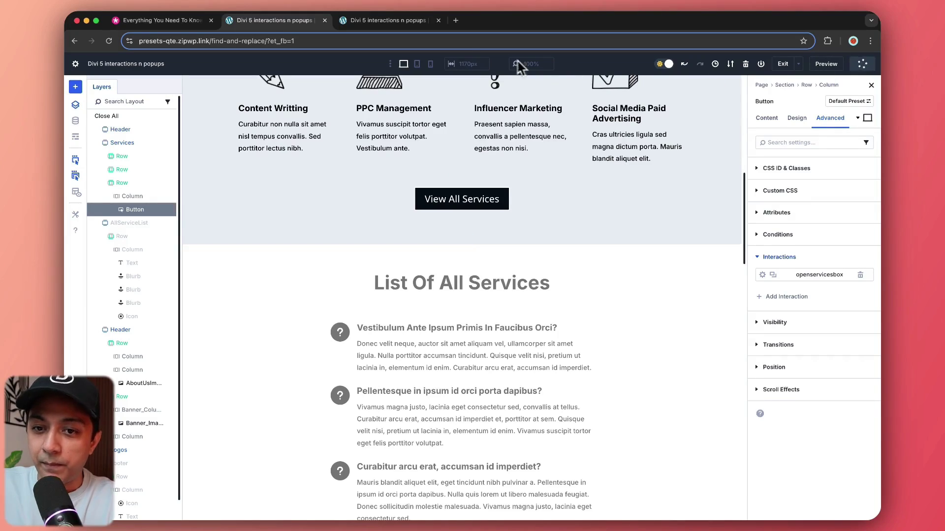
Step: Test in the page preview that View All Services shows the services list and the close icon hides it
left_click(392, 20)
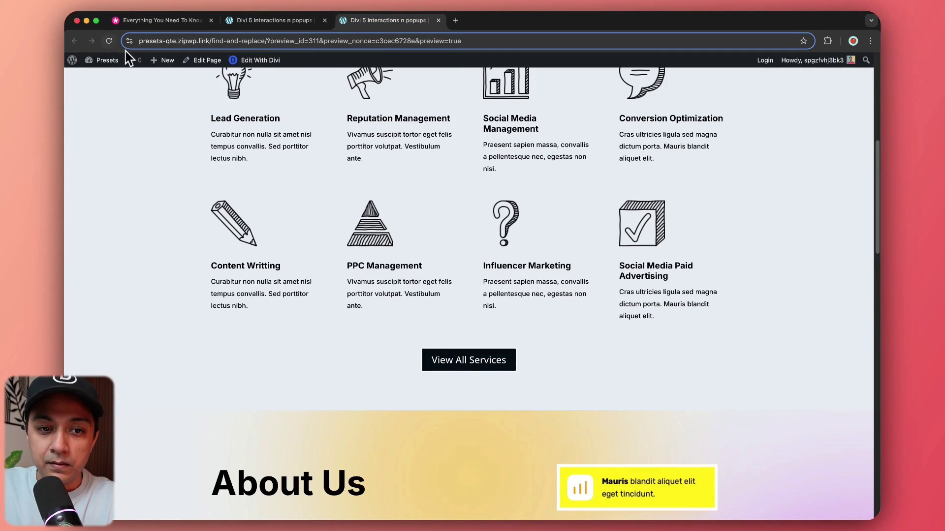
scroll(817, 268, "down", 6)
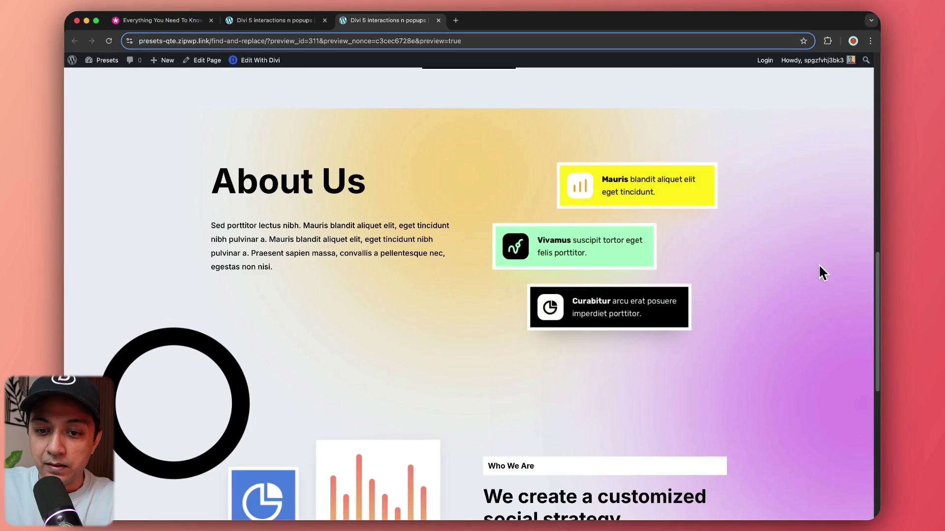
scroll(762, 300, "up", 5)
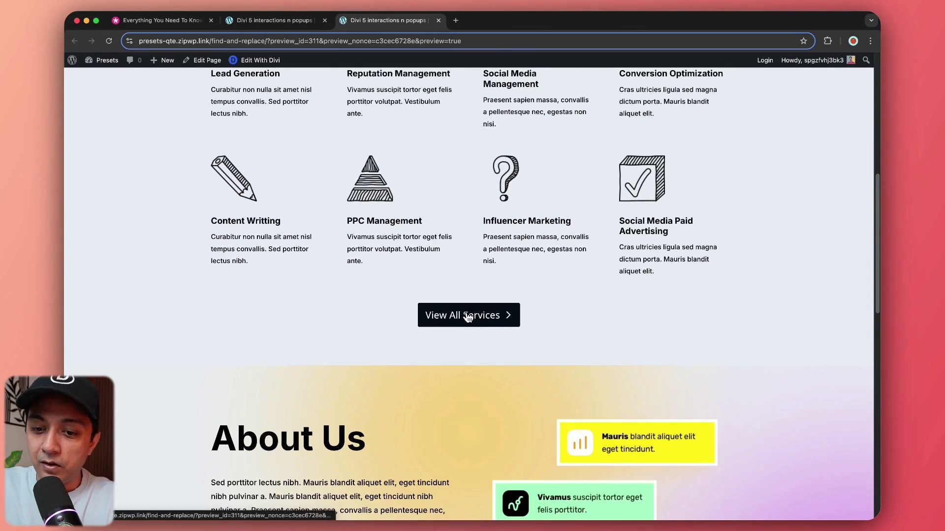
left_click(466, 316)
scroll(465, 312, "down", 3)
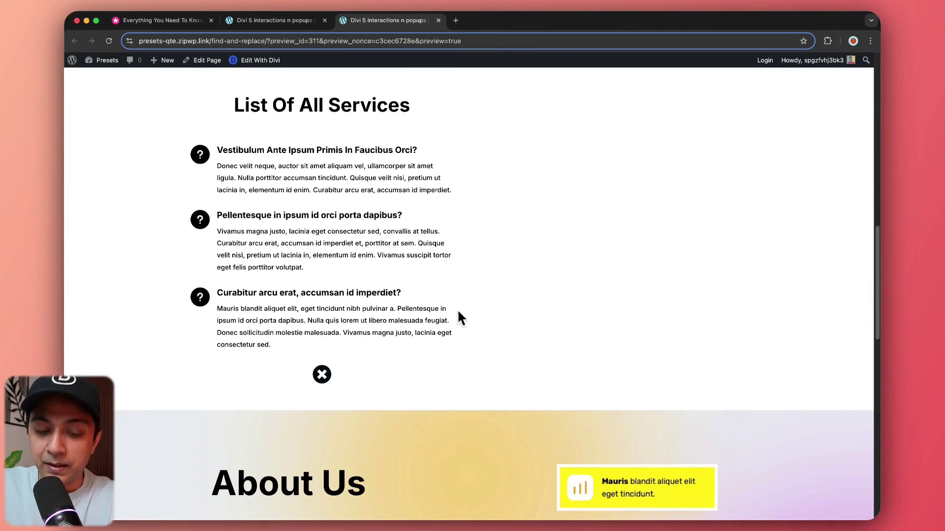
left_click(322, 375)
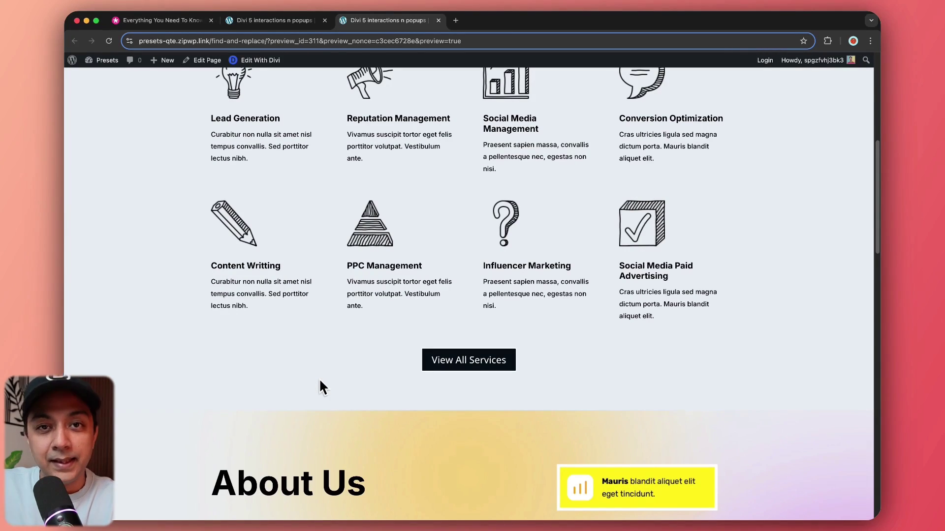
Step: Open the closeservicelist interaction of the close icon in the AllServiceList section in the Divi builder and examine its settings
left_click(275, 20)
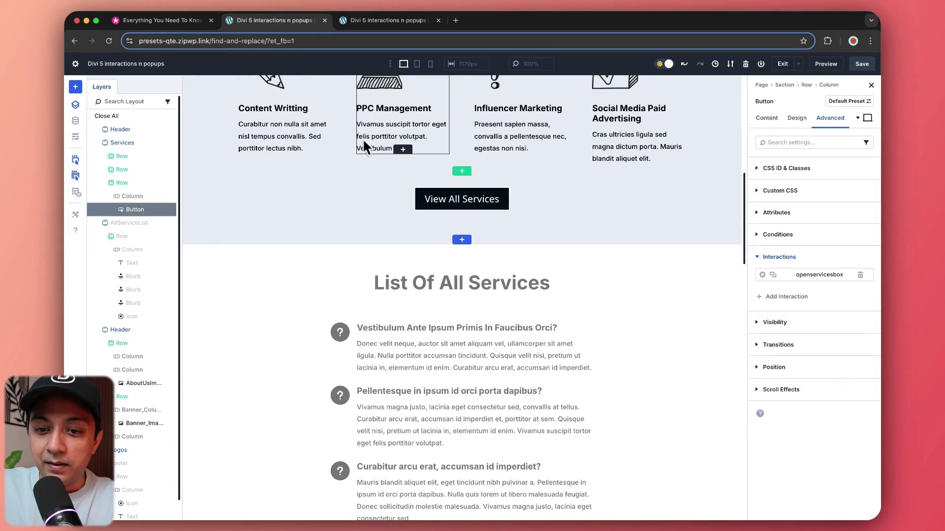
scroll(431, 296, "down", 5)
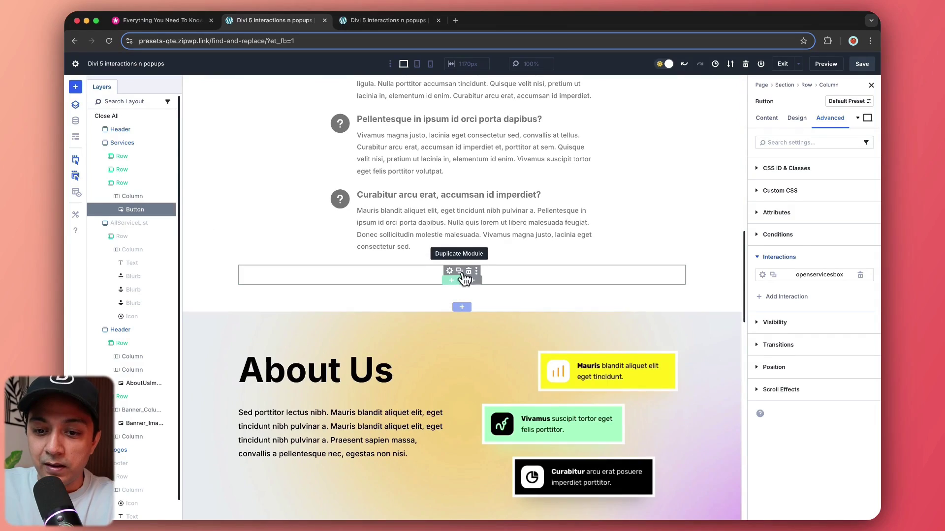
left_click(461, 274)
scroll(488, 401, "down", 1)
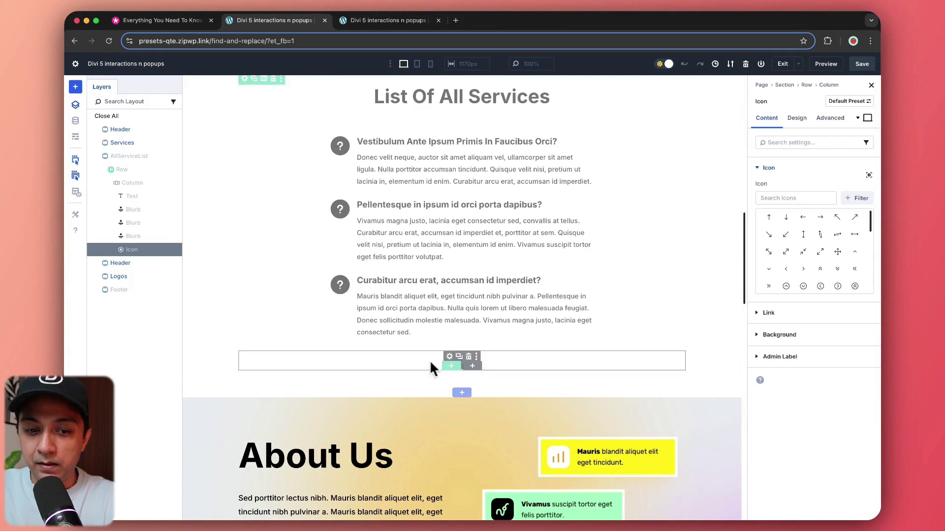
left_click(828, 118)
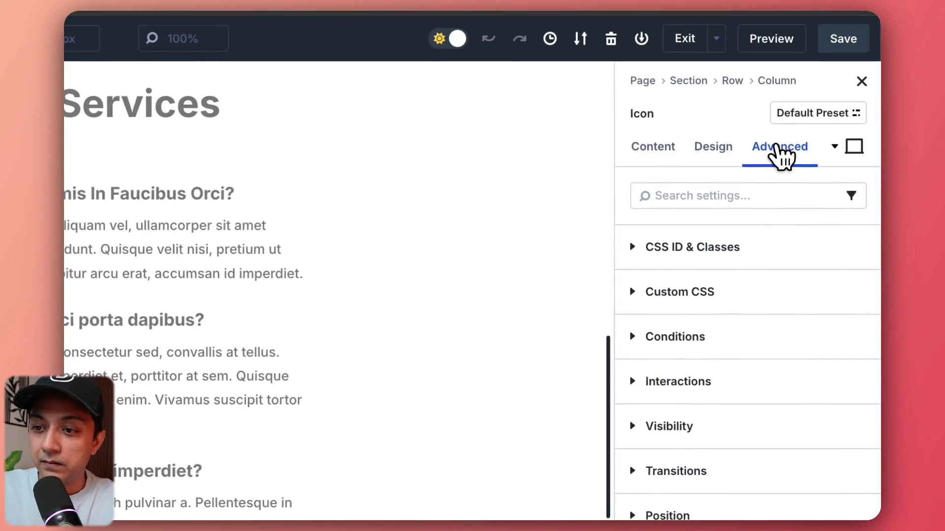
left_click(634, 382)
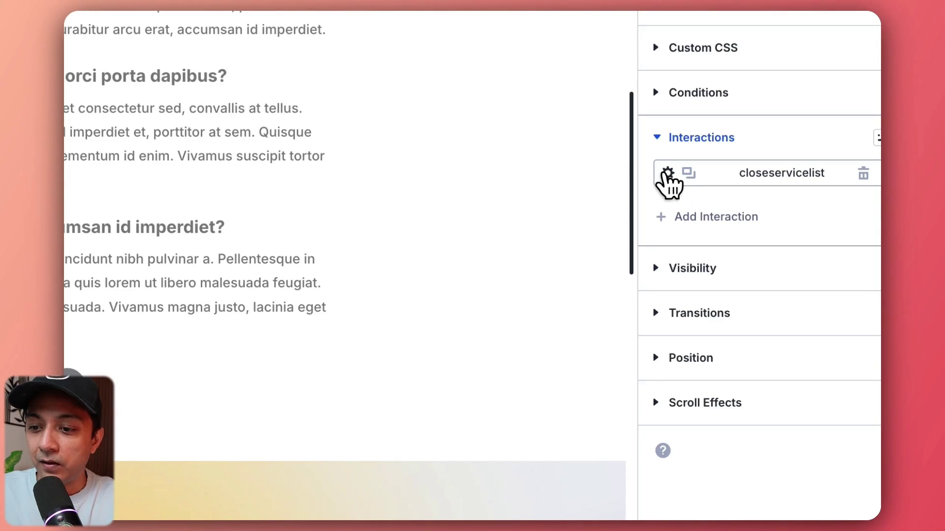
left_click(667, 173)
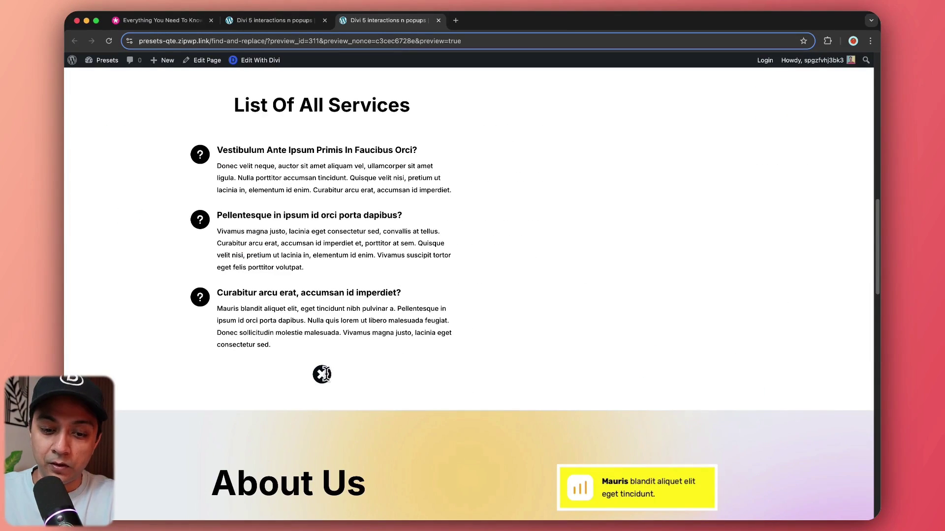
Step: Test in the page preview that the close icon hides the services list and View All Services shows it again
left_click(323, 375)
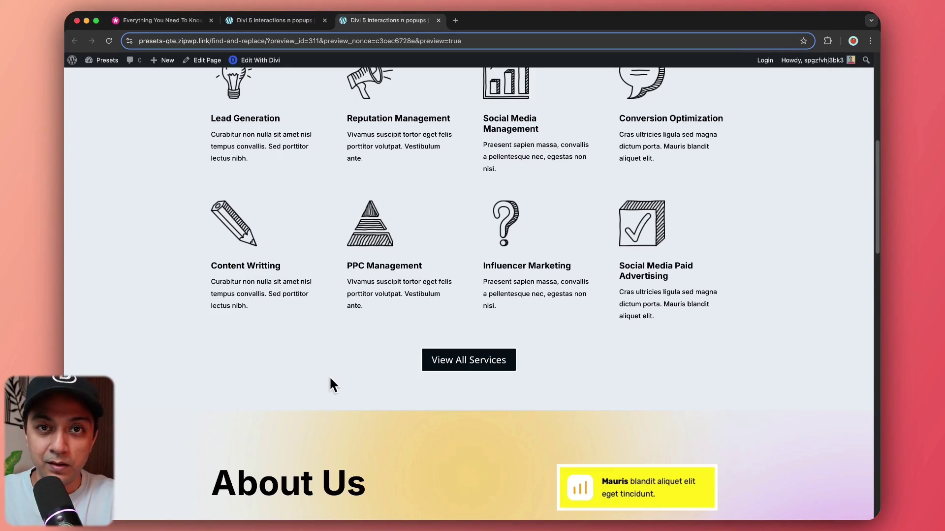
scroll(317, 356, "down", 3)
left_click(464, 242)
scroll(465, 241, "down", 4)
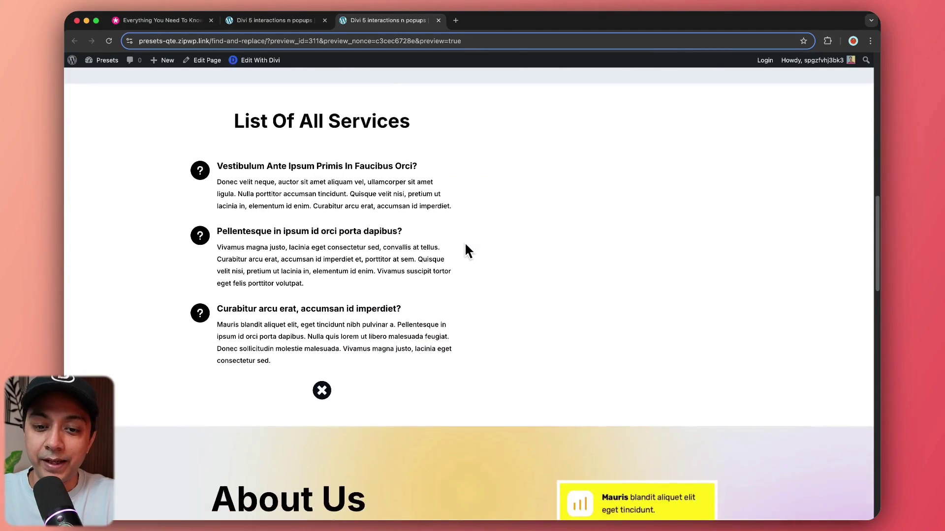
left_click(322, 375)
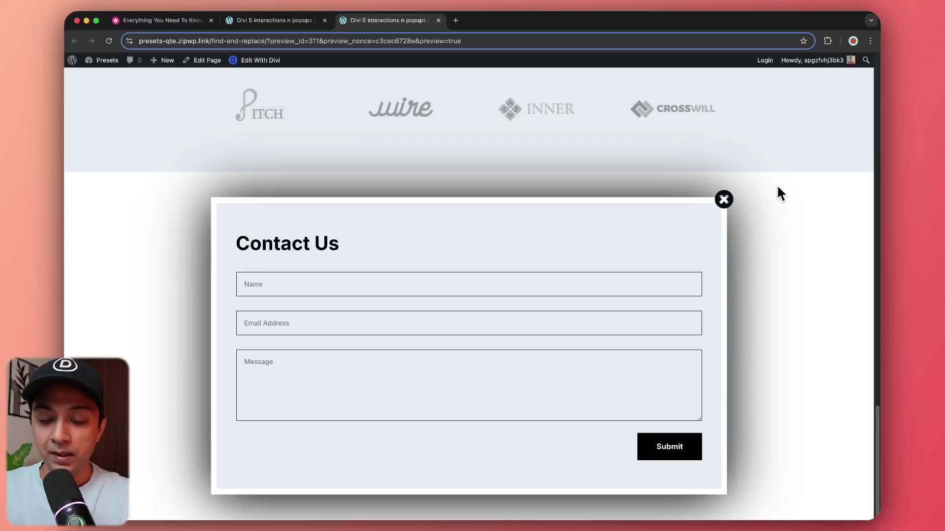
Step: Check the Contact Us section in the page preview, then examine the Footer section's Visibility settings in the Divi builder
scroll(640, 236, "up", 2)
scroll(492, 290, "down", 2)
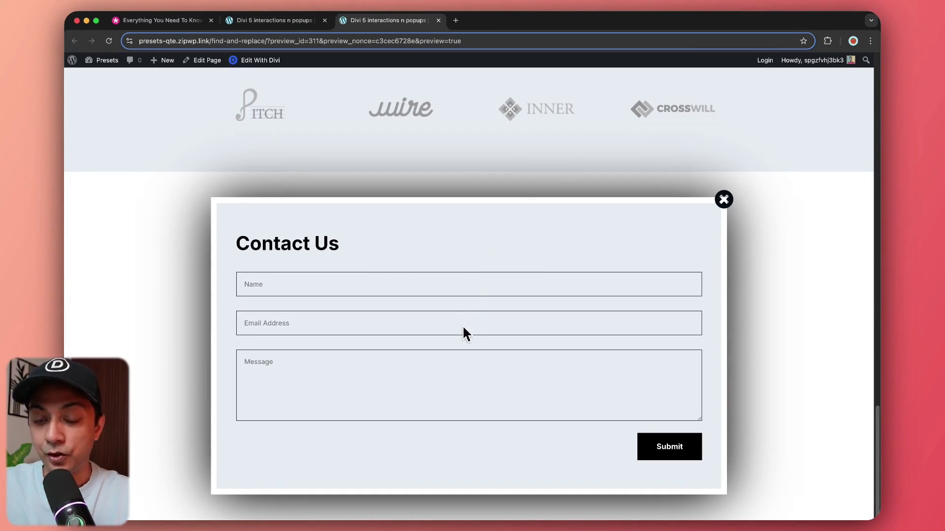
left_click(273, 20)
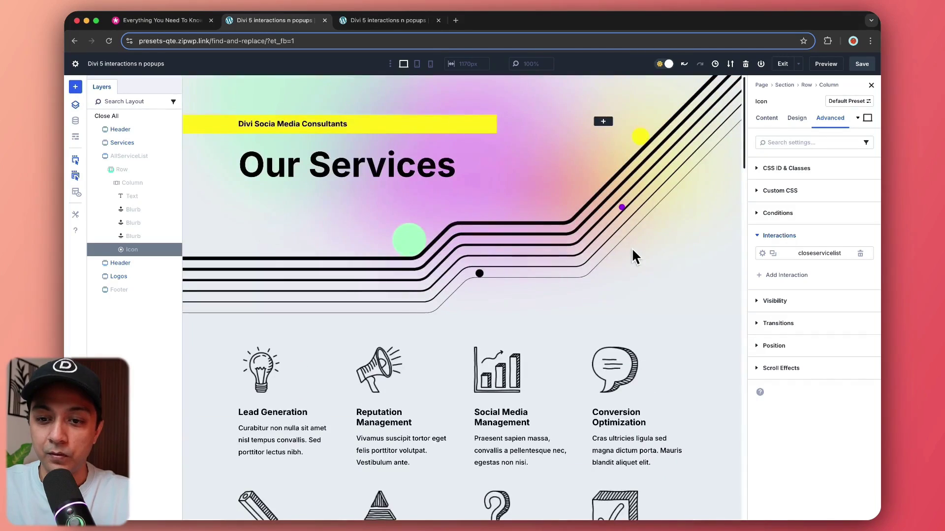
scroll(632, 256, "down", 2)
scroll(631, 247, "down", 20)
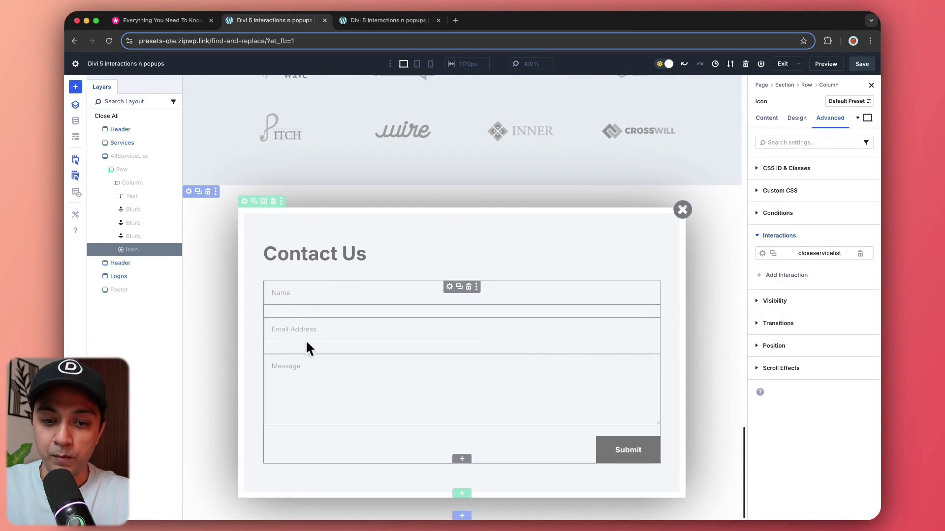
left_click(190, 193)
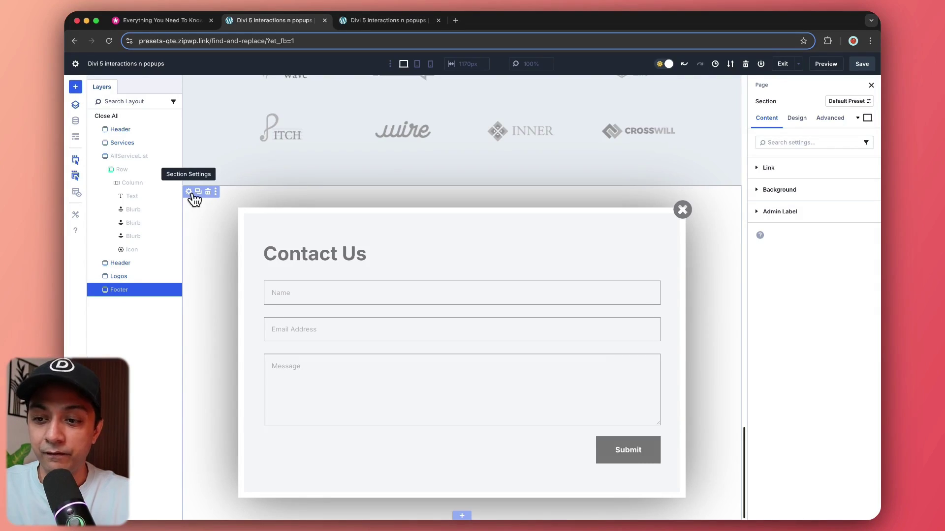
left_click(824, 118)
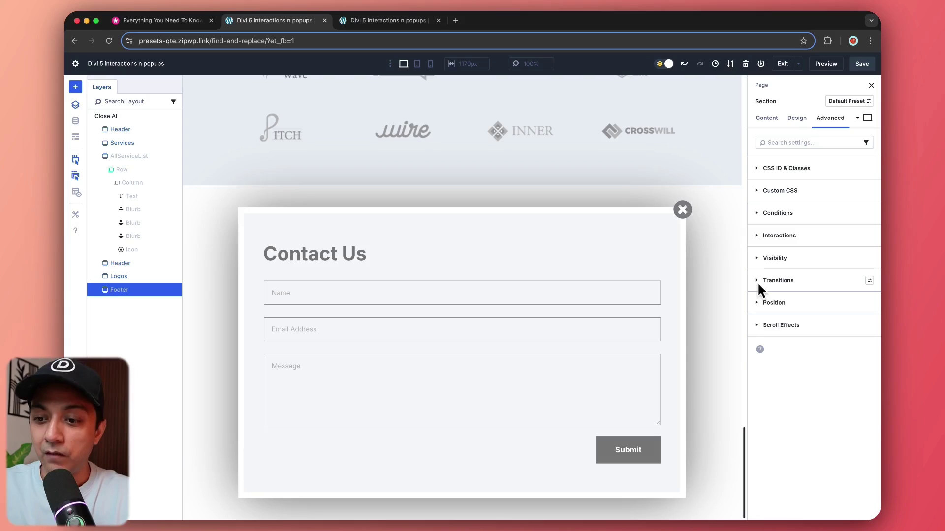
left_click(760, 259)
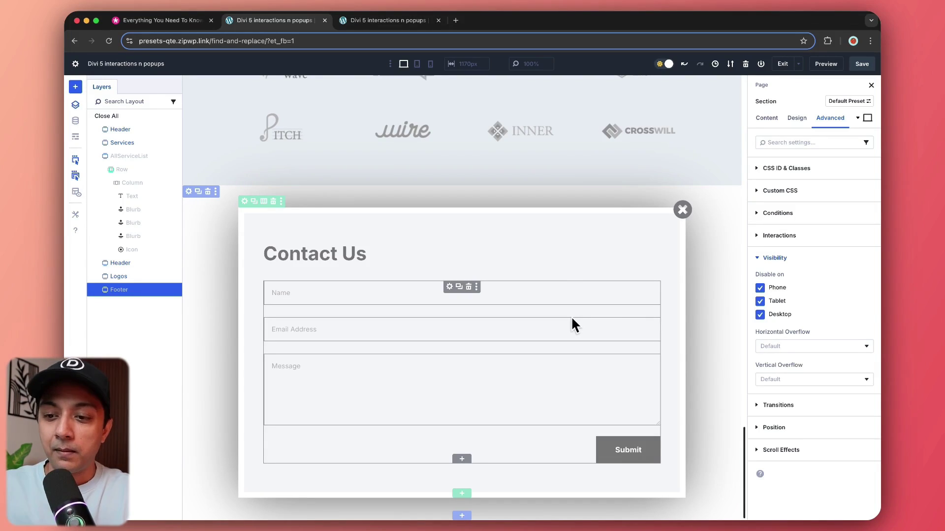
Step: Locate the Contact Us form's close icon and its parent Footer section in the layer tree
left_click(690, 204)
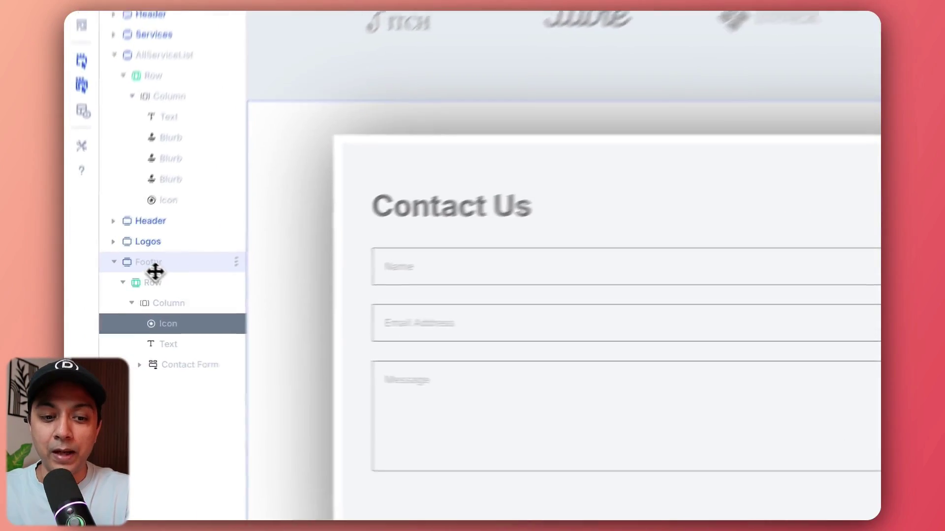
left_click(126, 294)
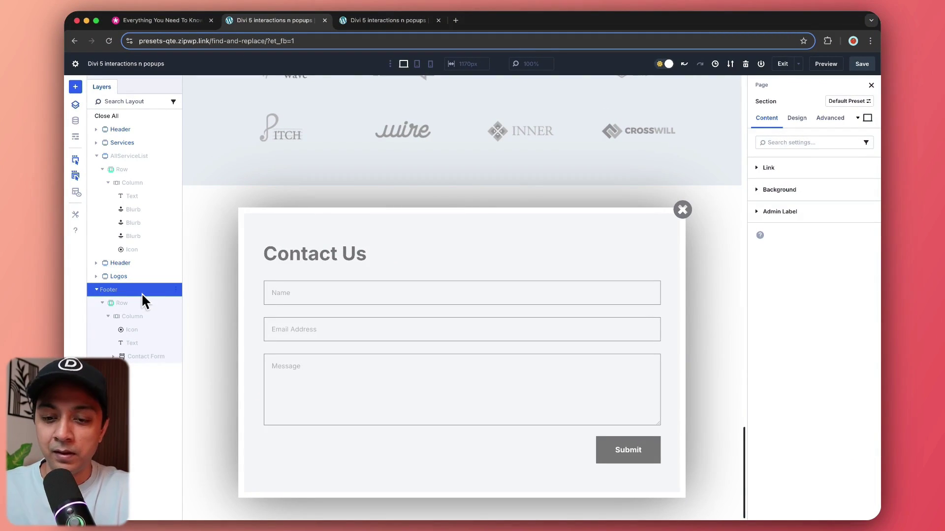
double_click(142, 294)
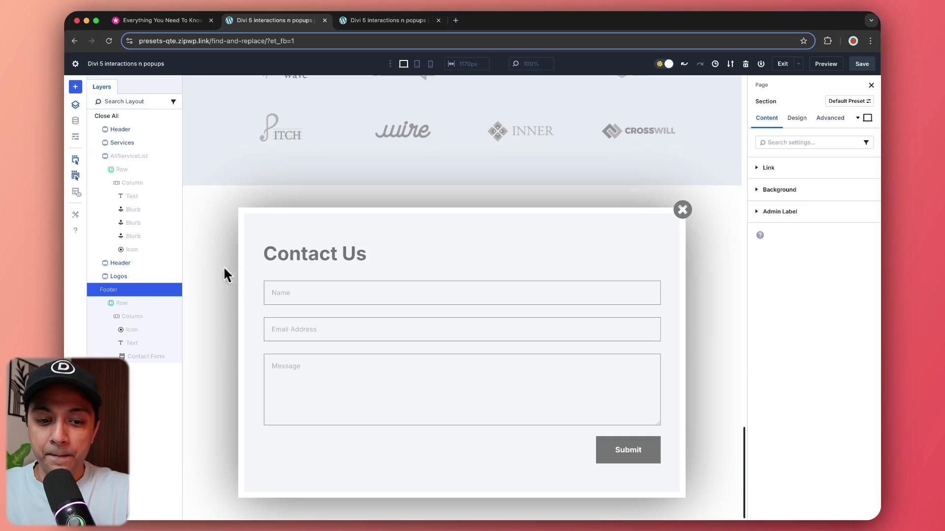
Step: Review the Contact Us close icon's CloseXpopup interaction and save it with Click, Hide Element and Section (Footer)
left_click(684, 210)
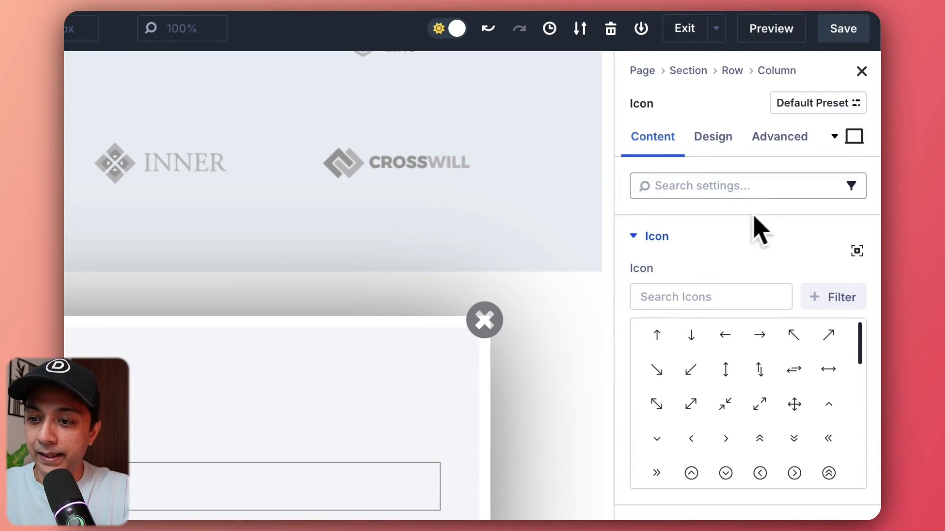
left_click(788, 144)
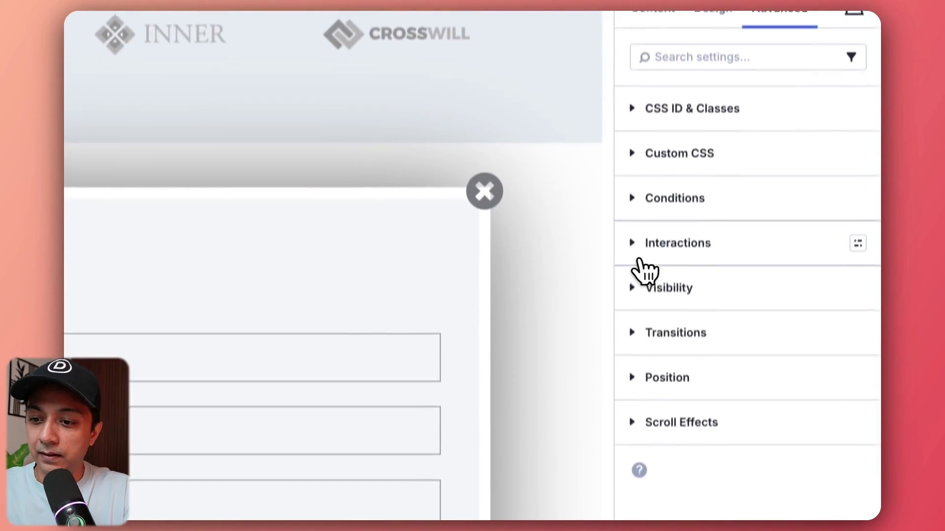
left_click(640, 375)
left_click(643, 232)
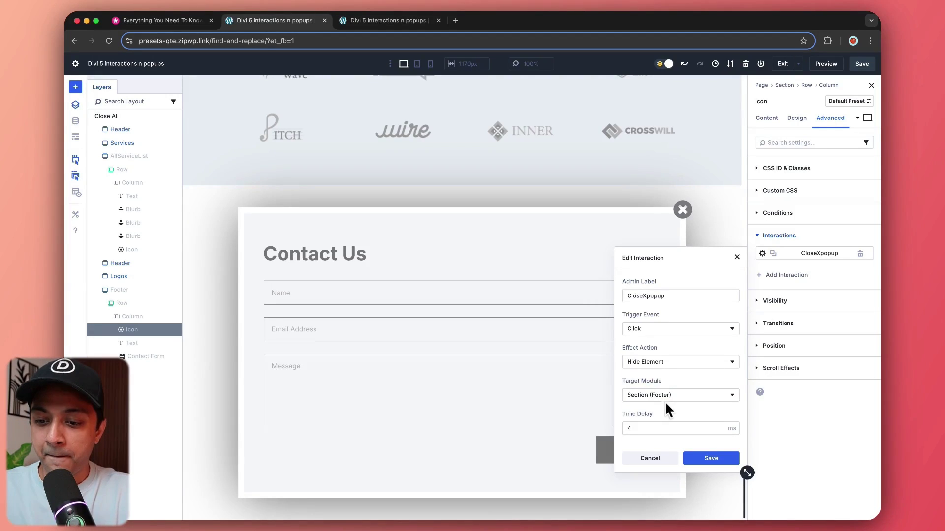
left_click(711, 458)
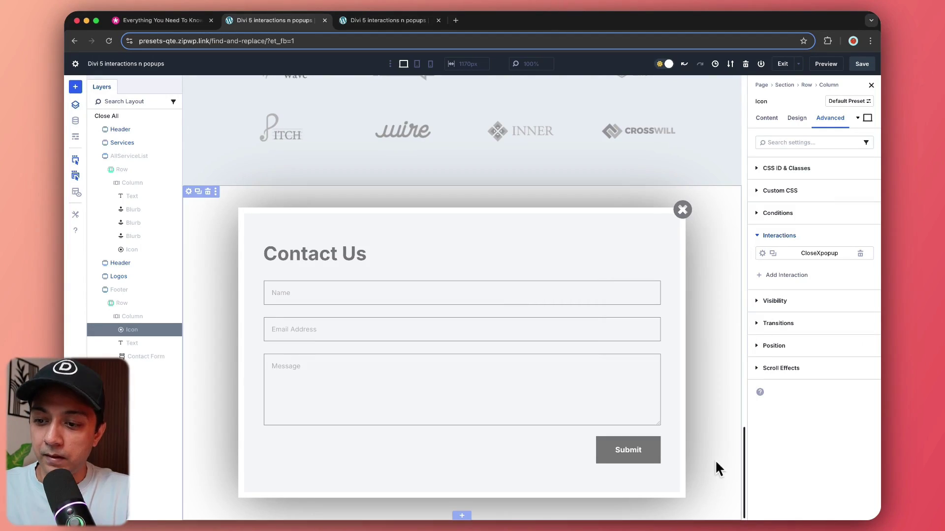
Step: Set the position of the Footer section containing the Contact Us form to Fixed
left_click(189, 192)
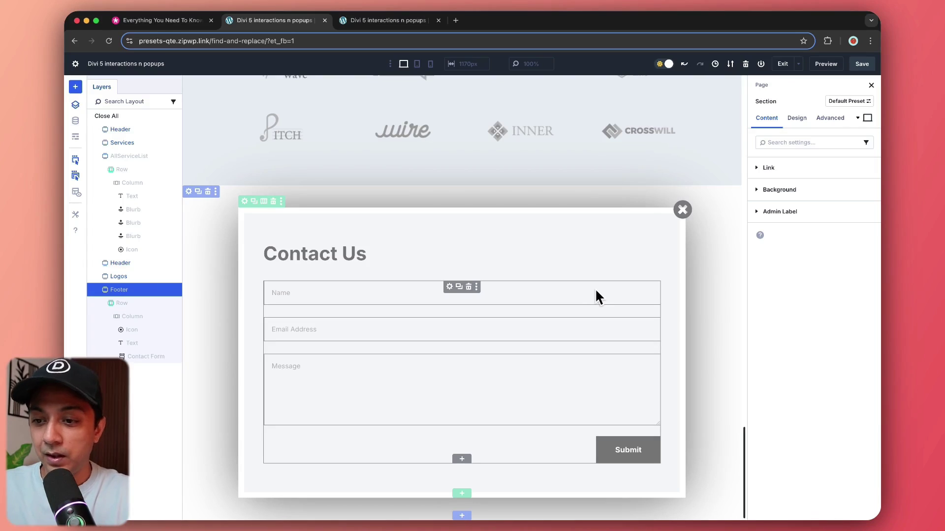
left_click(829, 119)
left_click(758, 260)
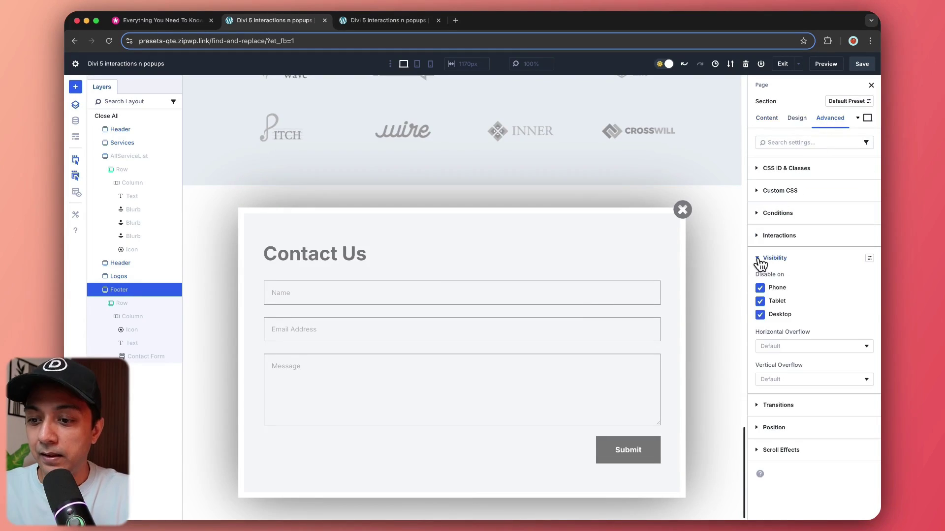
left_click(760, 262)
left_click(760, 304)
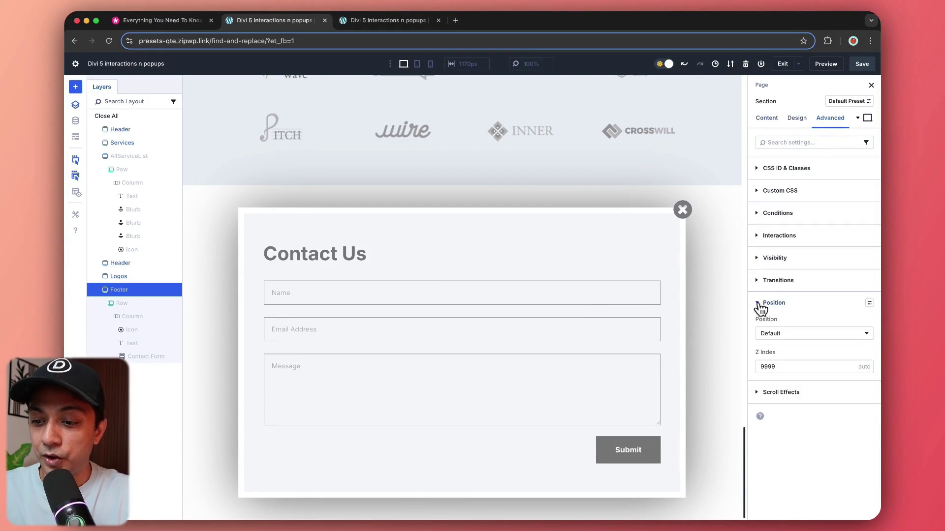
left_click(786, 335)
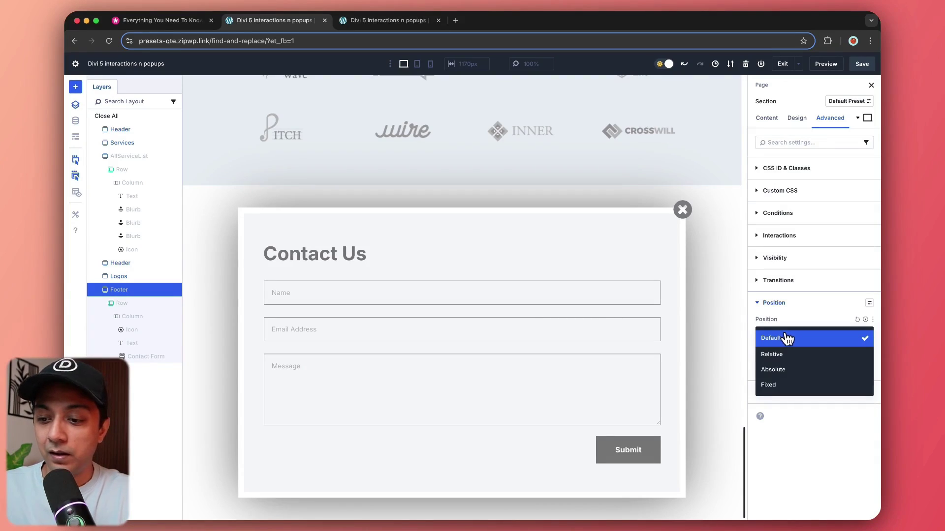
left_click(785, 385)
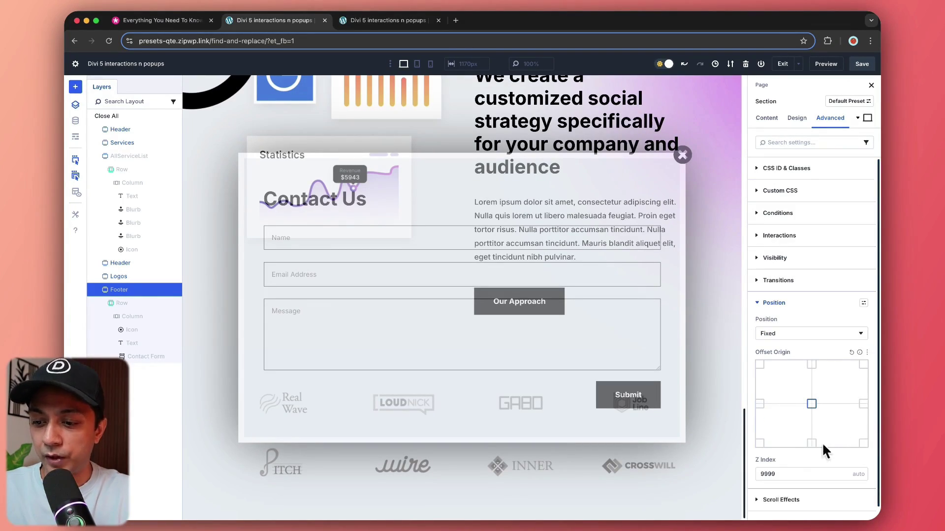
scroll(807, 411, "down", 1)
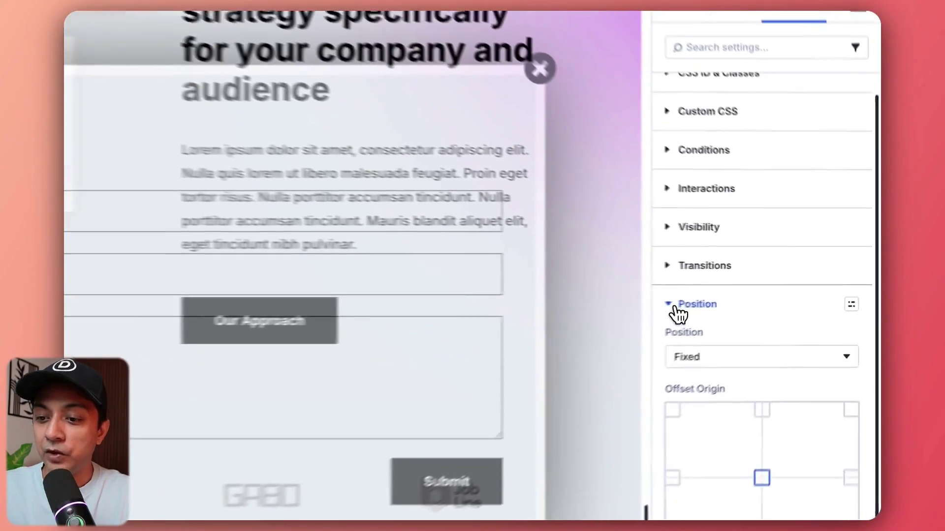
left_click(763, 293)
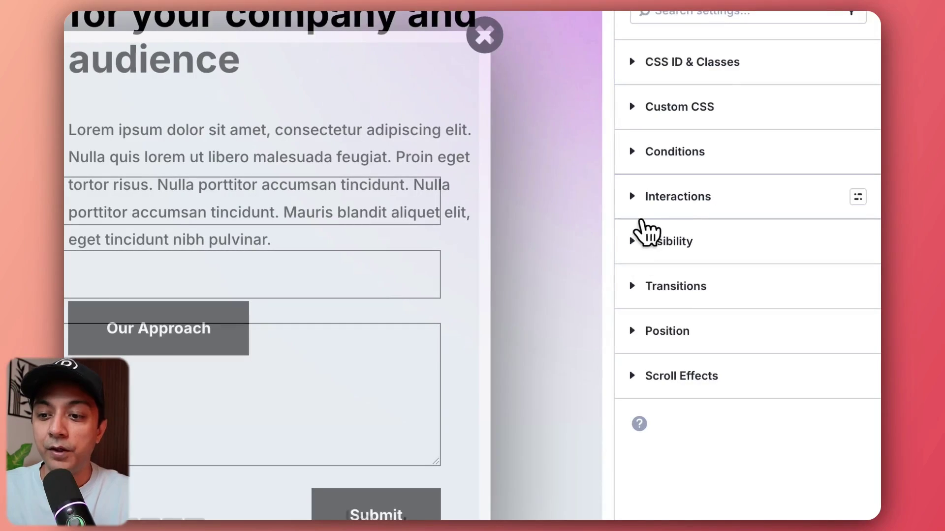
Step: Review the Footer section's onloadpopup interaction, including its trigger event and time delay unit options, then save the interaction and the page
left_click(639, 199)
left_click(644, 232)
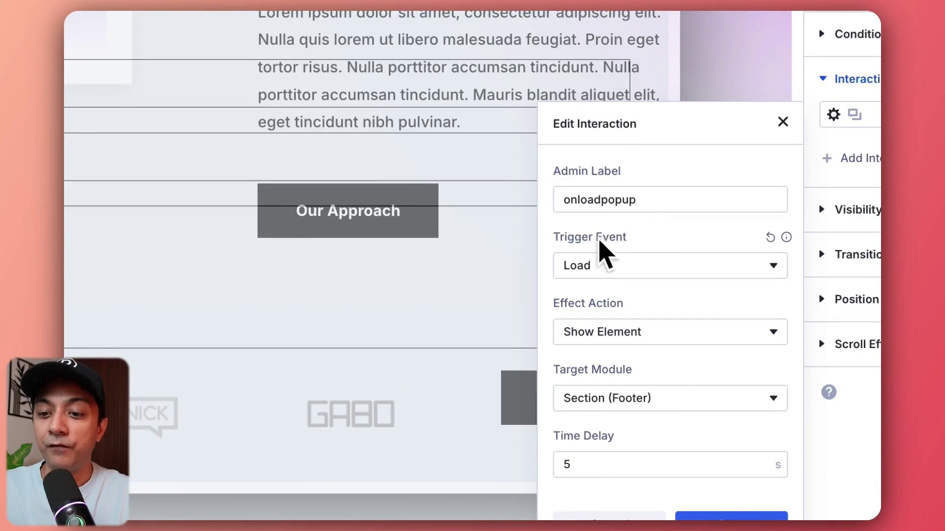
left_click(633, 267)
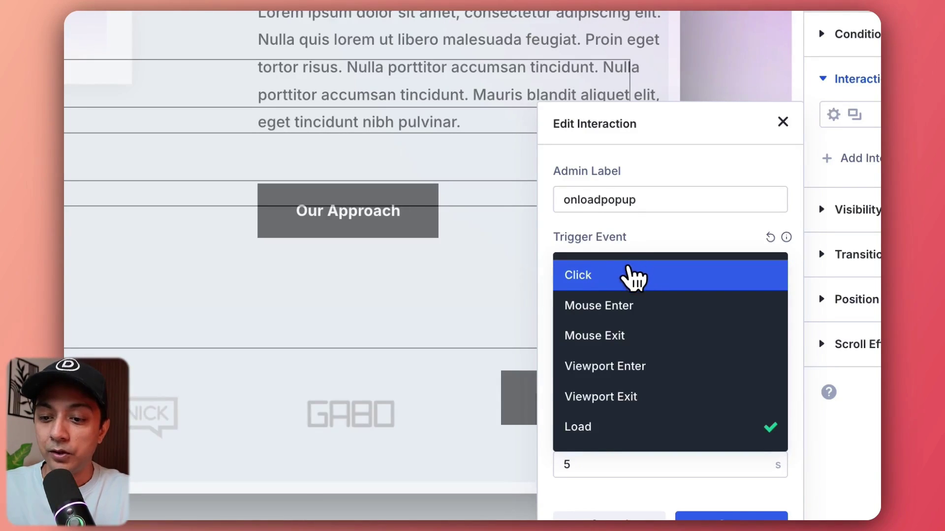
left_click(682, 264)
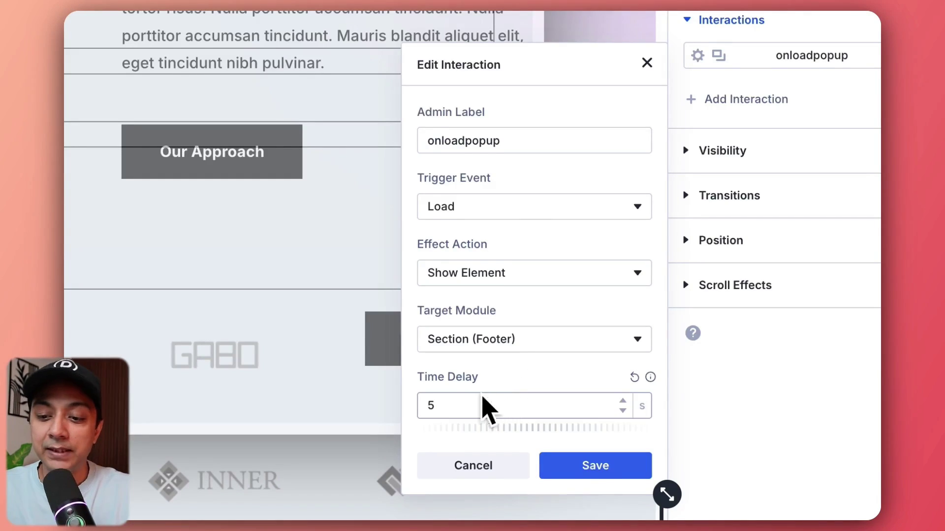
left_click(590, 340)
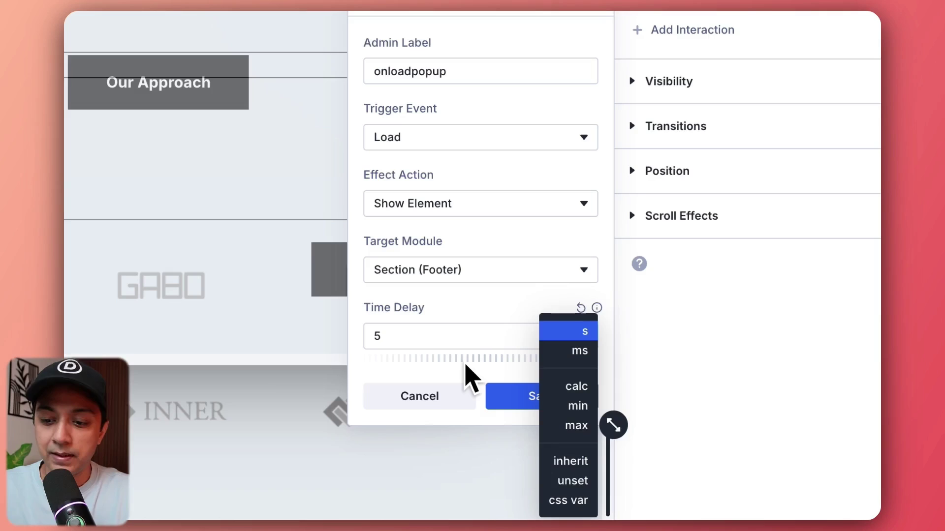
left_click(482, 326)
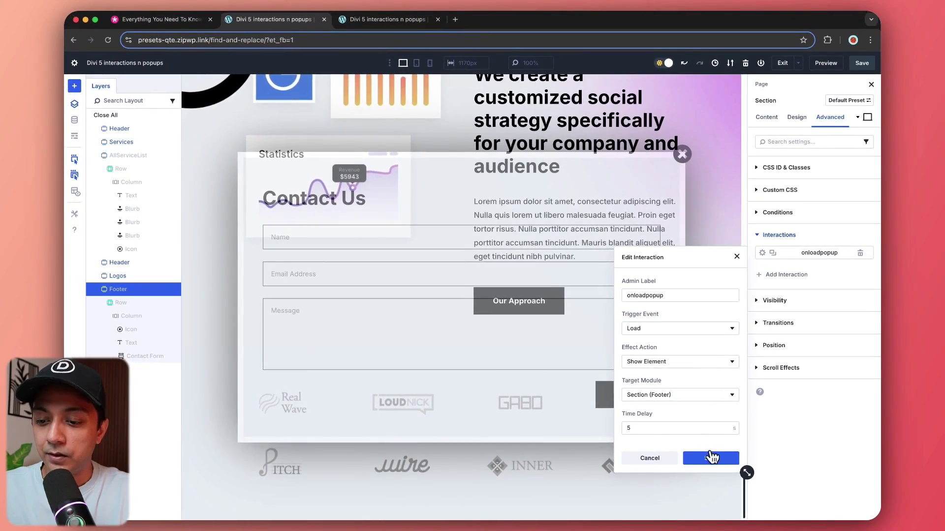
left_click(712, 458)
key("super+s")
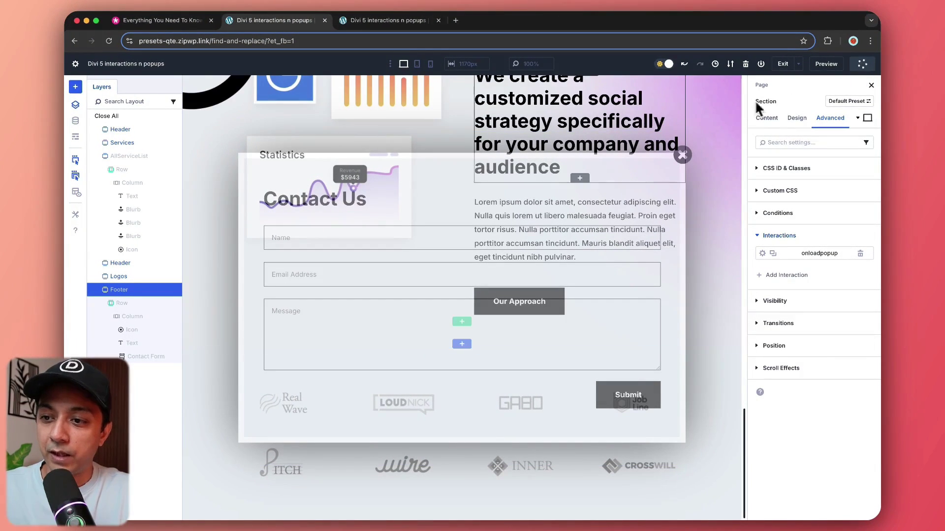
Step: Reload the page preview, check that the Contact Us popup stays fixed over the page while scrolling, and close it
left_click(391, 22)
key("super+r")
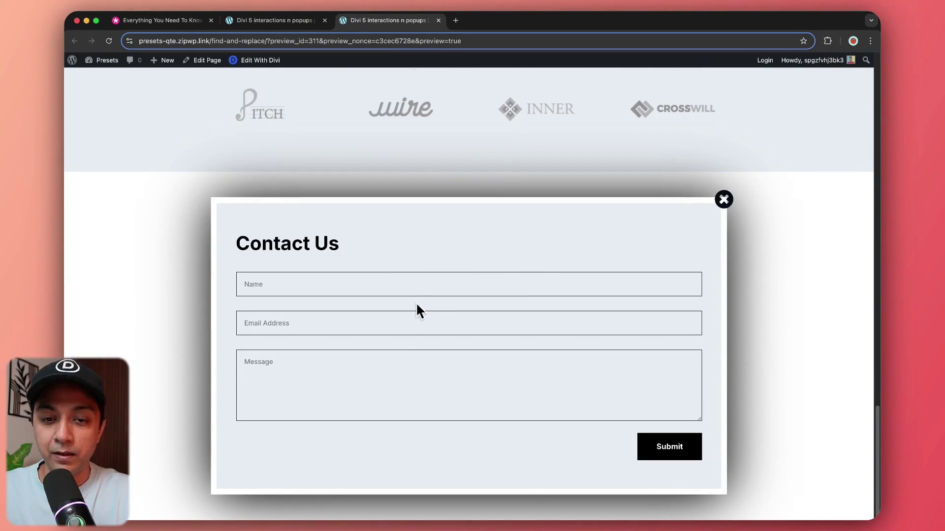
scroll(416, 310, "up", 15)
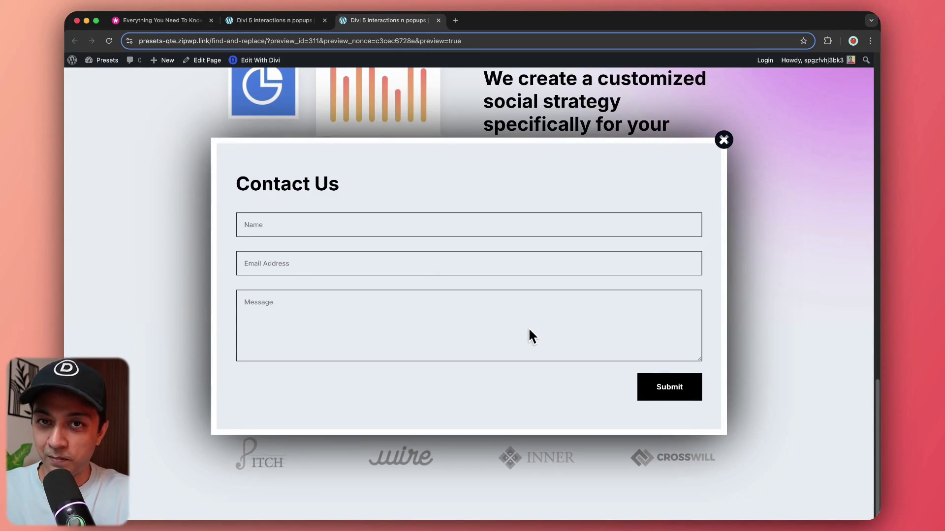
scroll(516, 246, "up", 10)
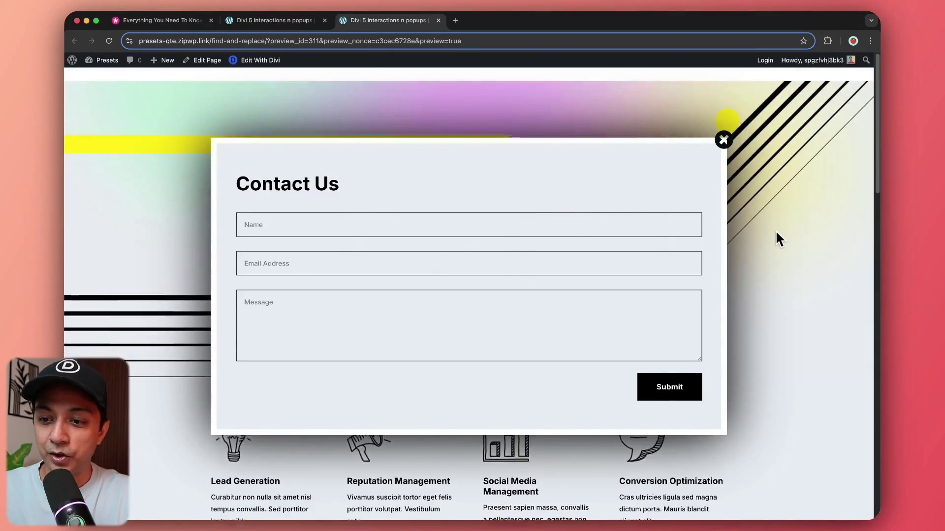
scroll(775, 229, "down", 10)
scroll(776, 229, "up", 10)
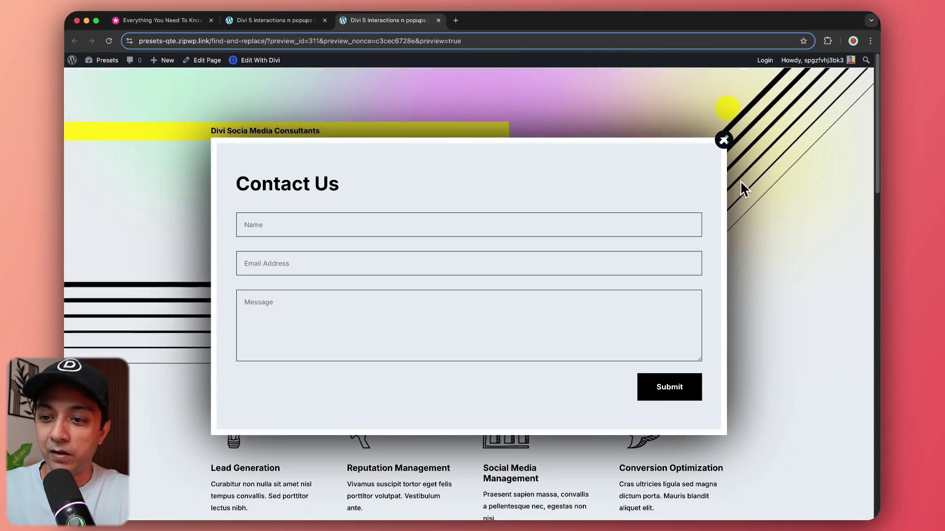
left_click(724, 142)
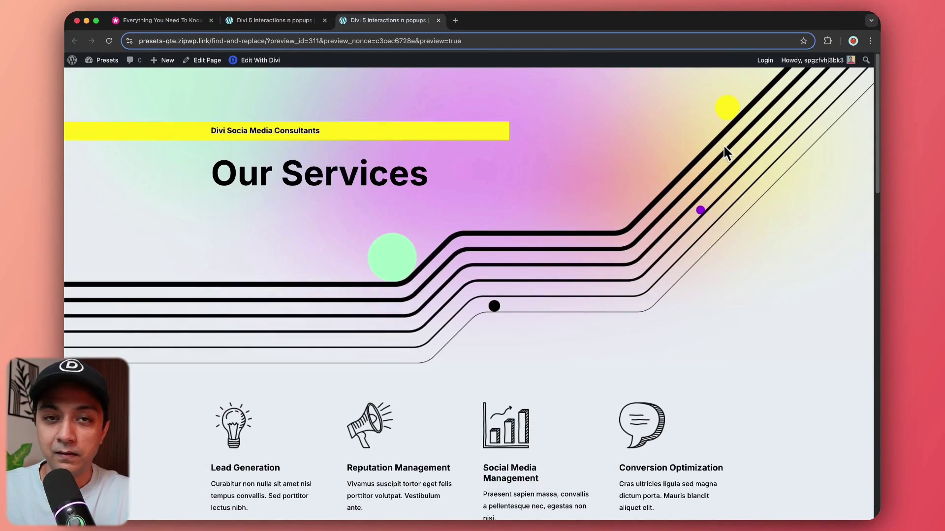